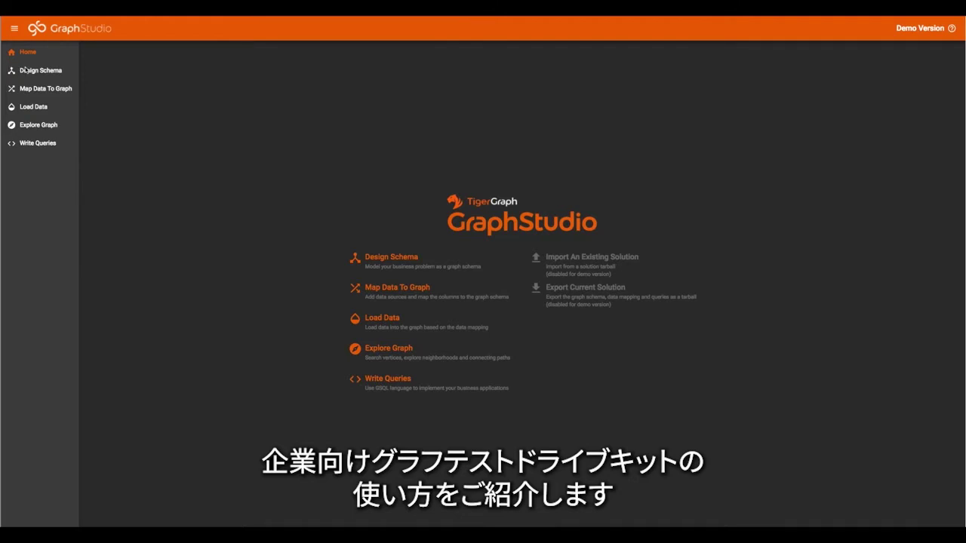
# - Open the graph schema design and examine its vertex types, including company, person, milestone, funding_rounds, IPO, funds and university
pyautogui.click(41, 72)
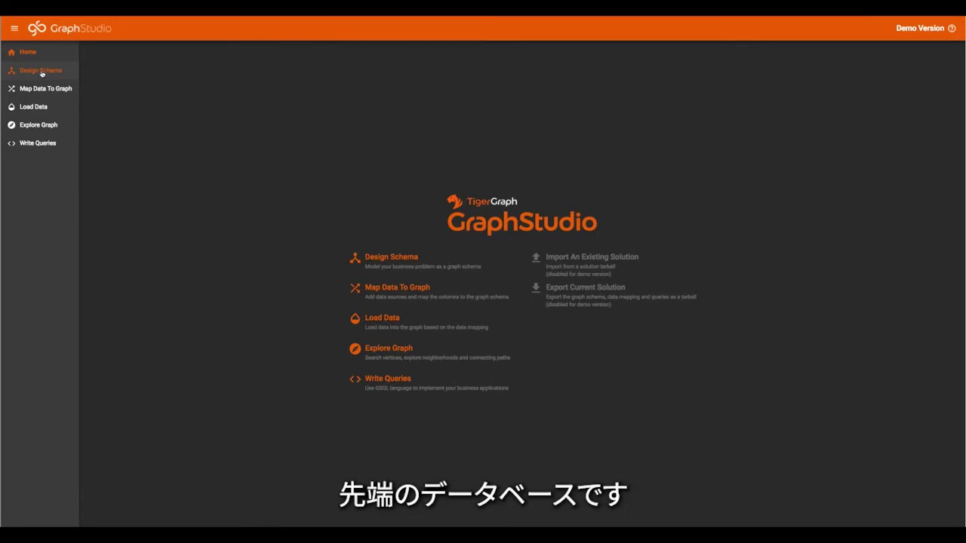
pyautogui.click(42, 73)
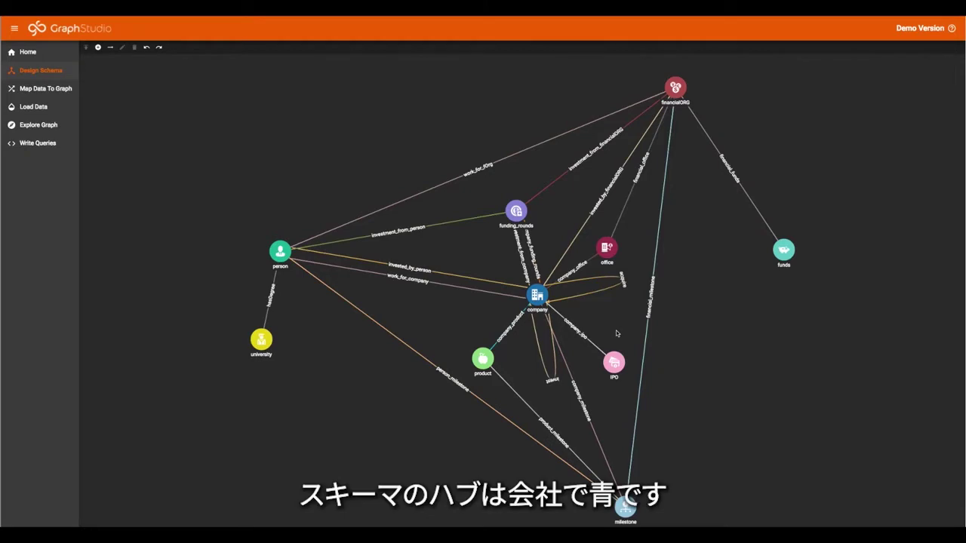
pyautogui.moveTo(550, 302)
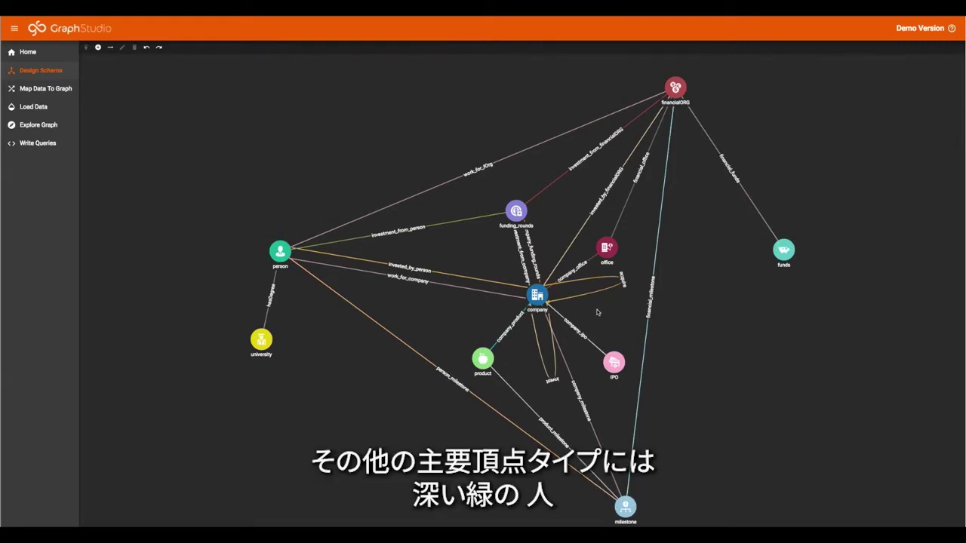
pyautogui.moveTo(279, 252)
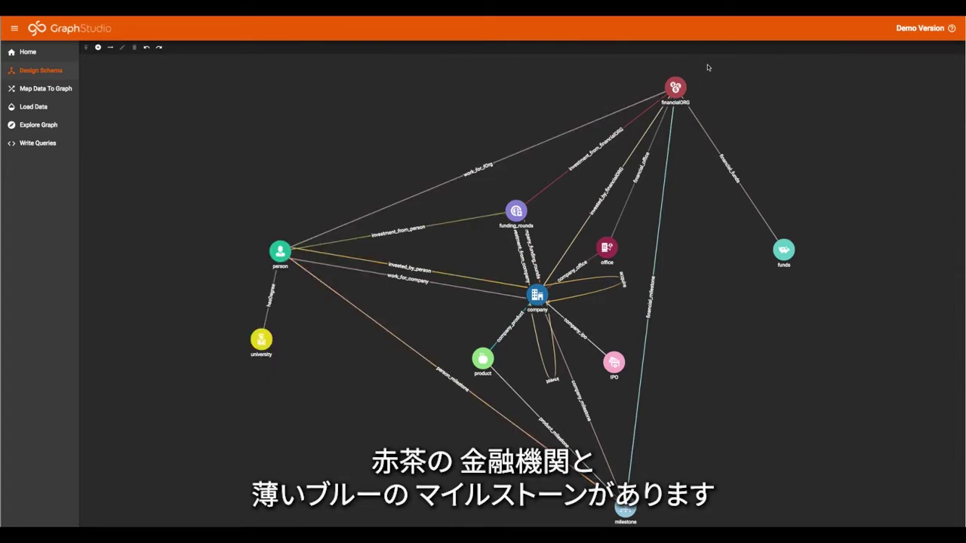
pyautogui.moveTo(630, 511)
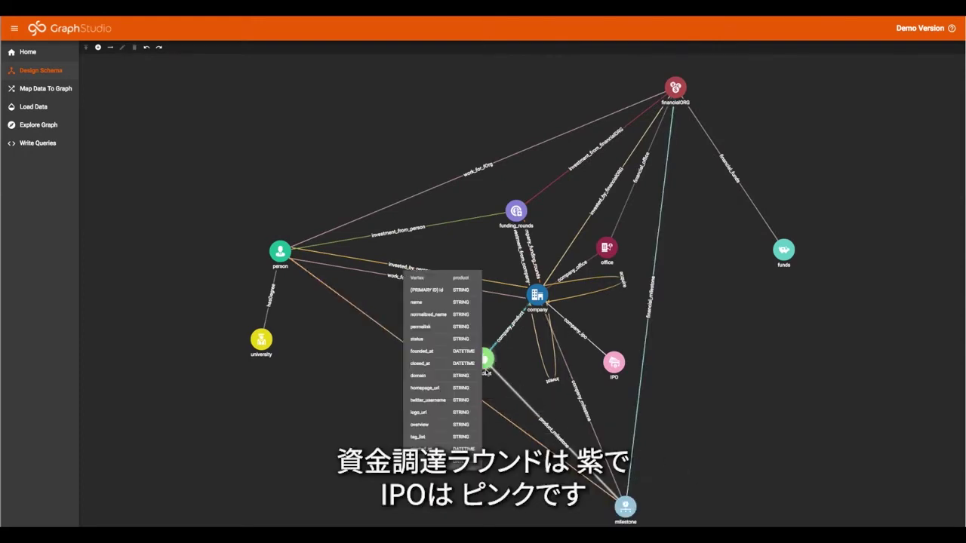
pyautogui.moveTo(518, 212)
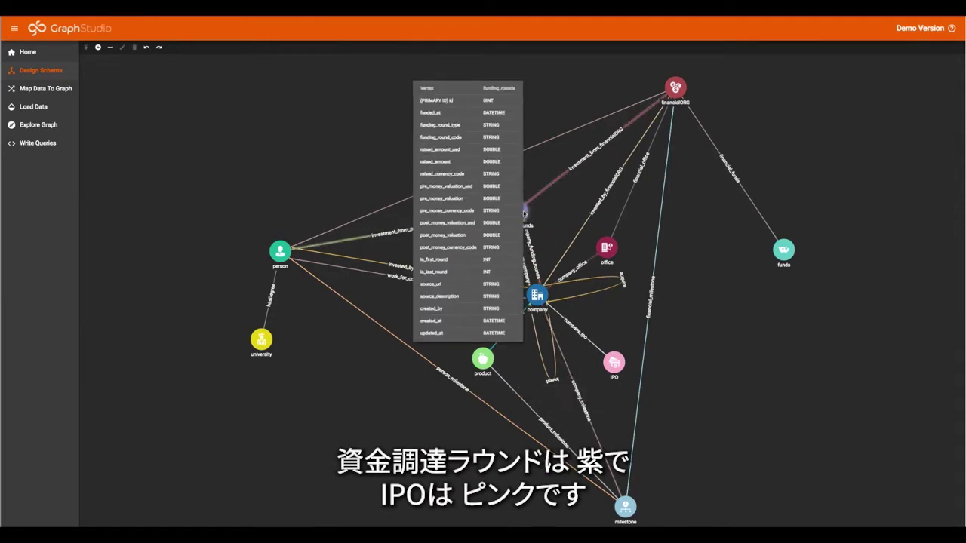
pyautogui.moveTo(620, 368)
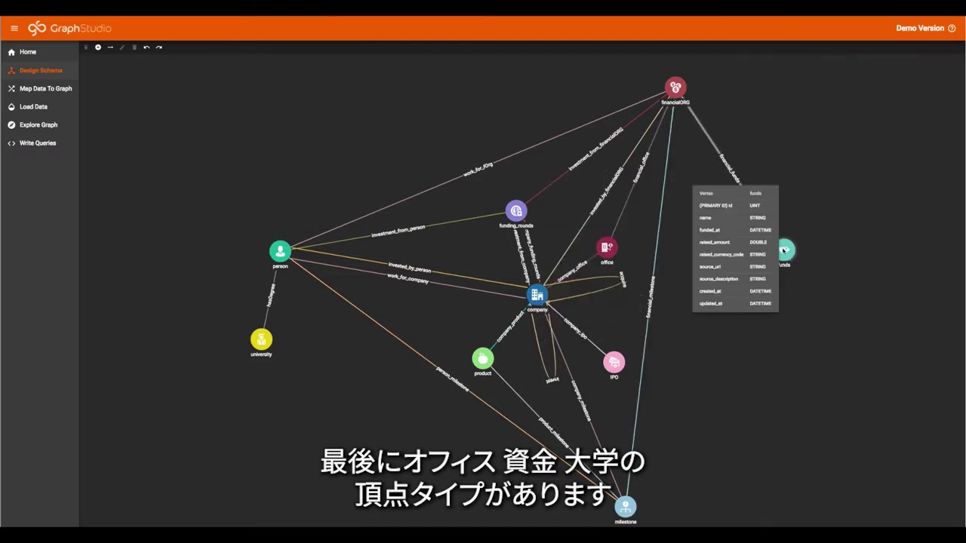
pyautogui.moveTo(258, 349)
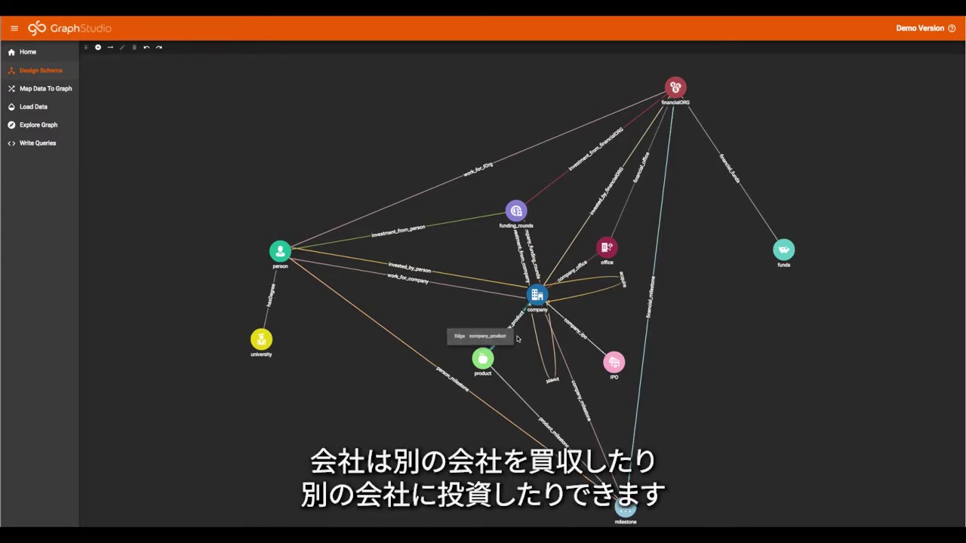
# - Examine the schema's relationship edges, including acquire, hasDegree, work_for_company and investment_from_person
pyautogui.moveTo(626, 282)
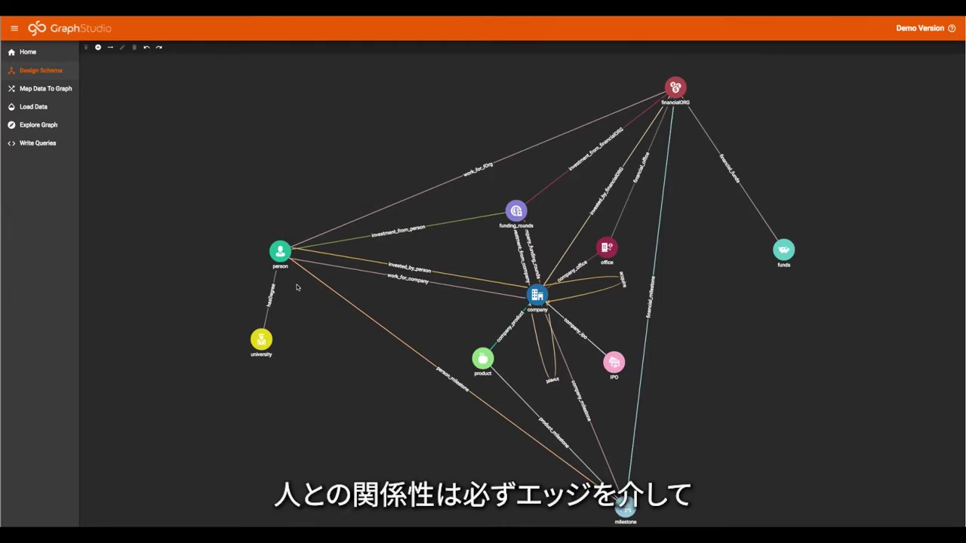
pyautogui.moveTo(272, 287)
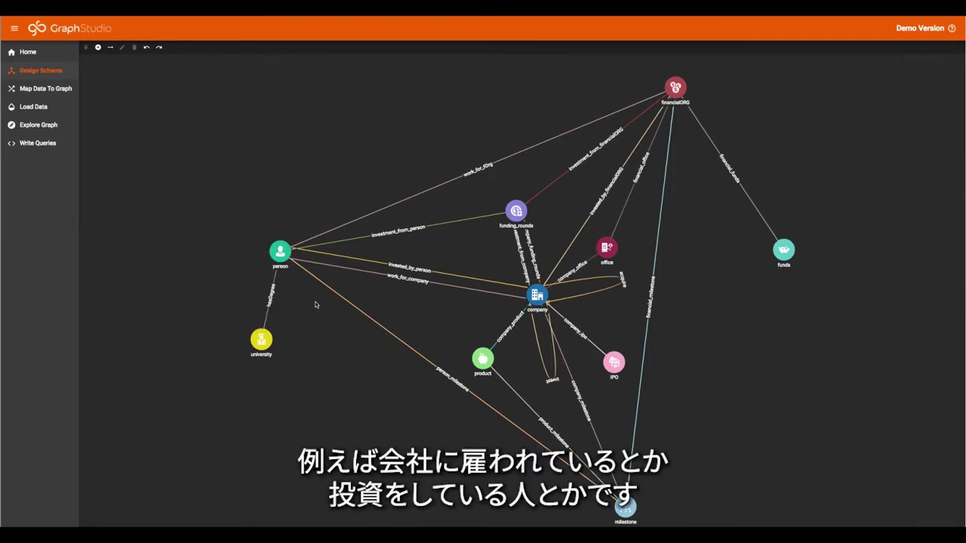
pyautogui.moveTo(409, 284)
pyautogui.moveTo(414, 233)
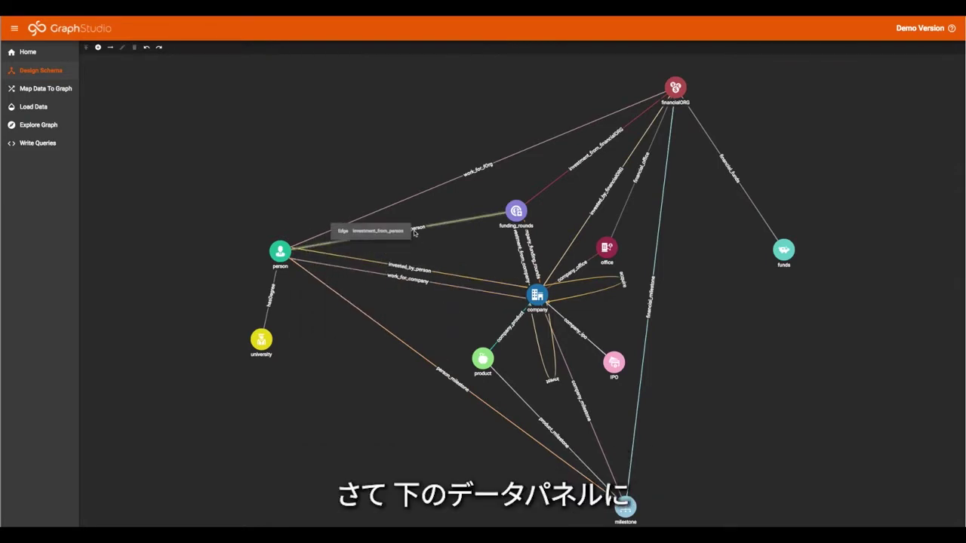
# - Open the FindPromisingStartupBasedOnBoard GSQL query and review its description and code
pyautogui.click(43, 111)
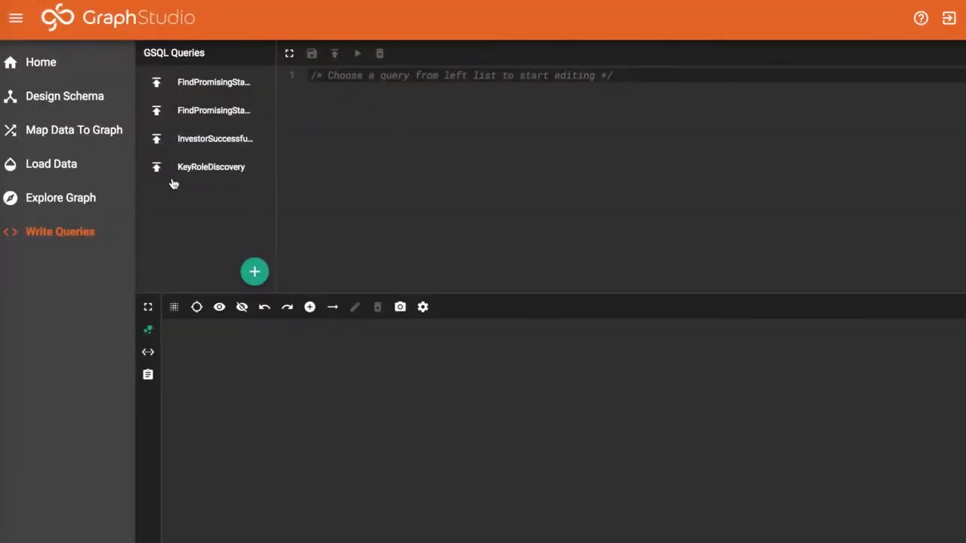
pyautogui.click(215, 89)
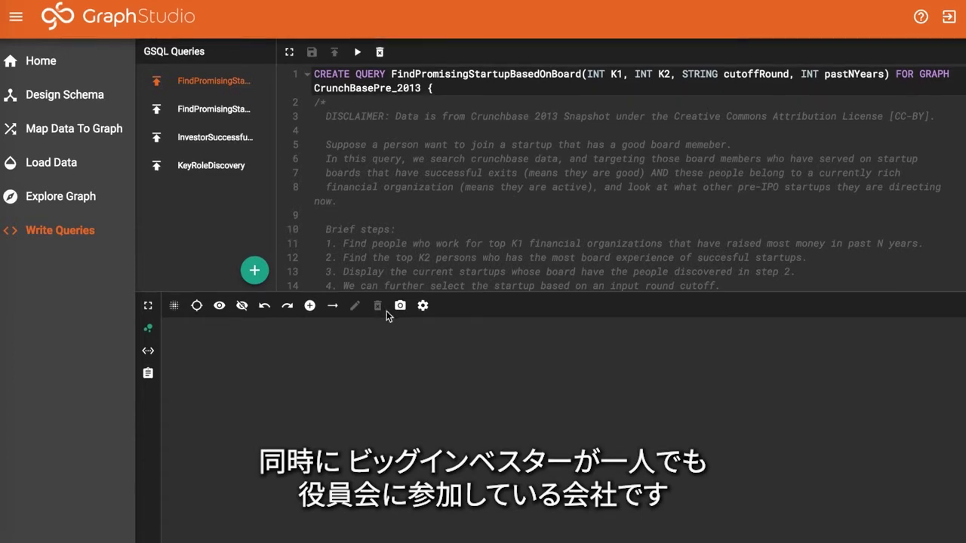
pyautogui.scroll(-5, 566, 76)
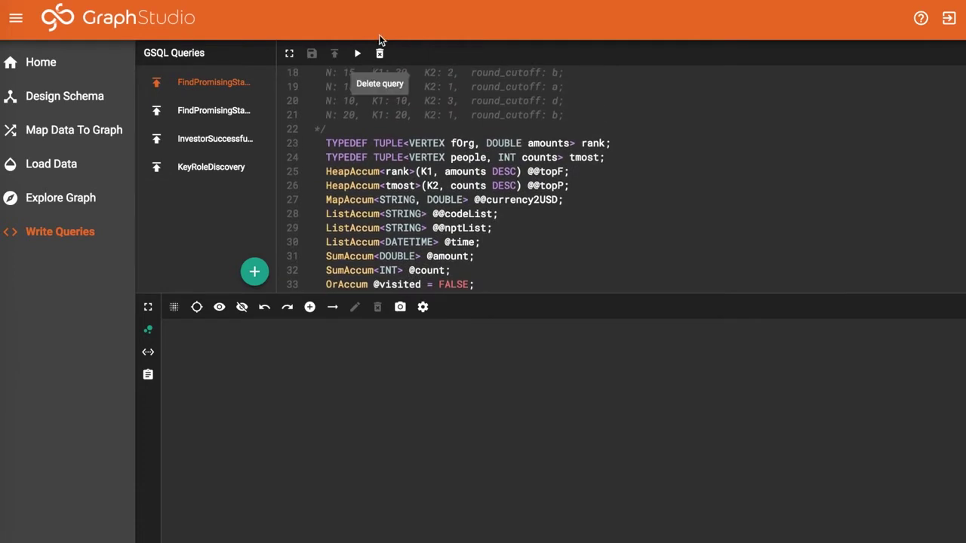
# - Run the query with pastNYears 15, K1 8, K2 1 and cutoffRound a
pyautogui.click(357, 53)
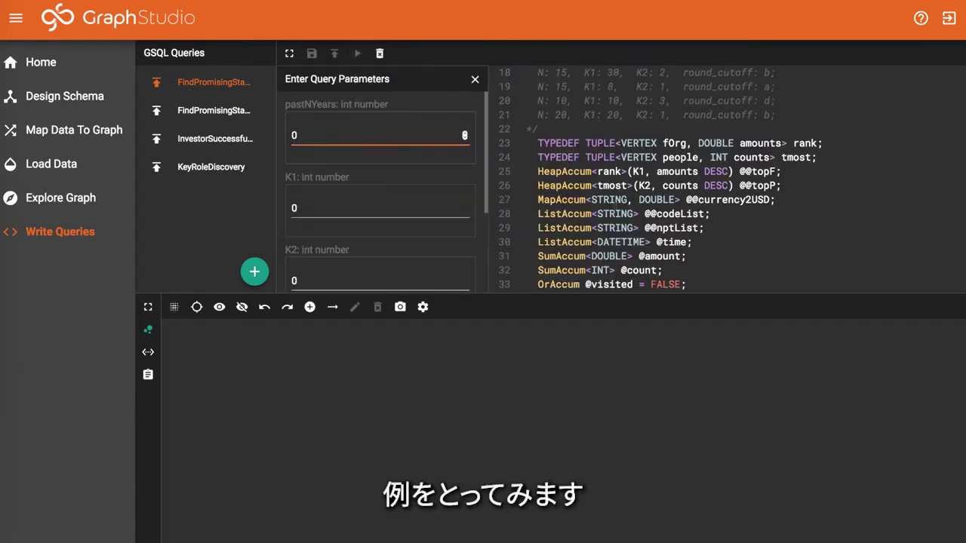
pyautogui.scroll(3, 615, 210)
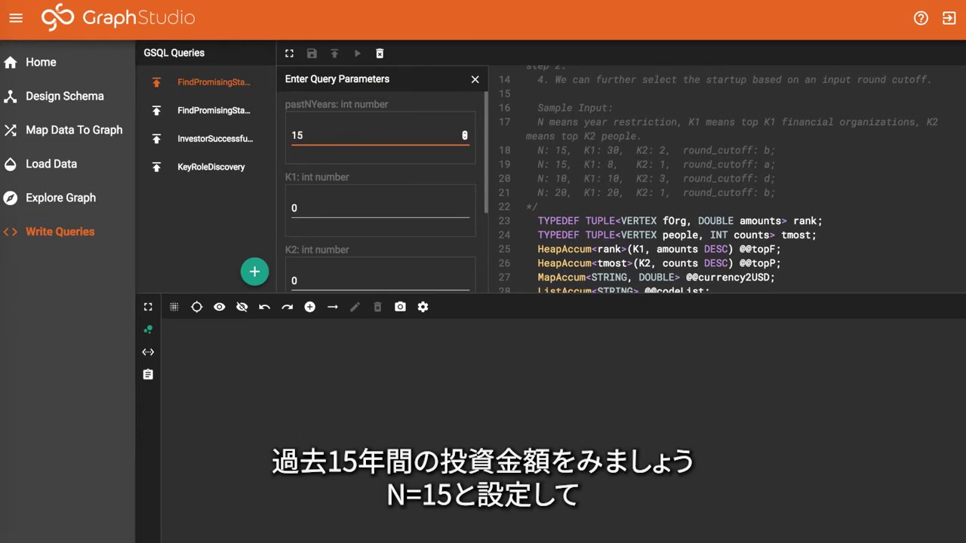
pyautogui.press('Tab')
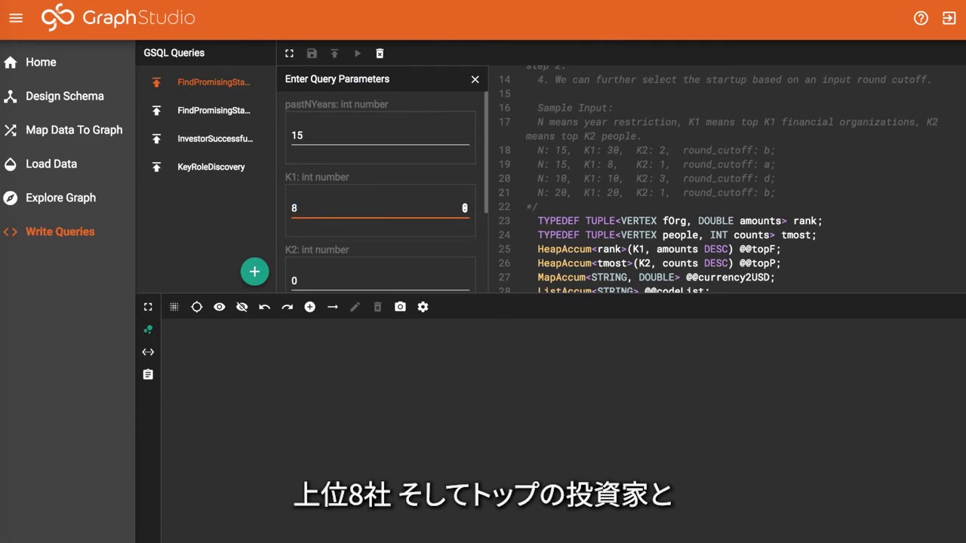
pyautogui.press('Tab')
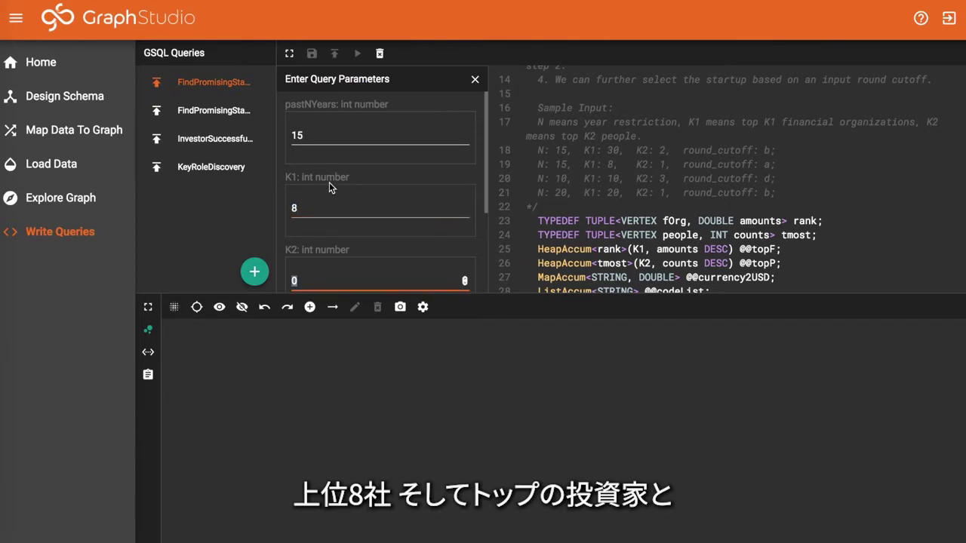
pyautogui.write('1')
pyautogui.press('Tab')
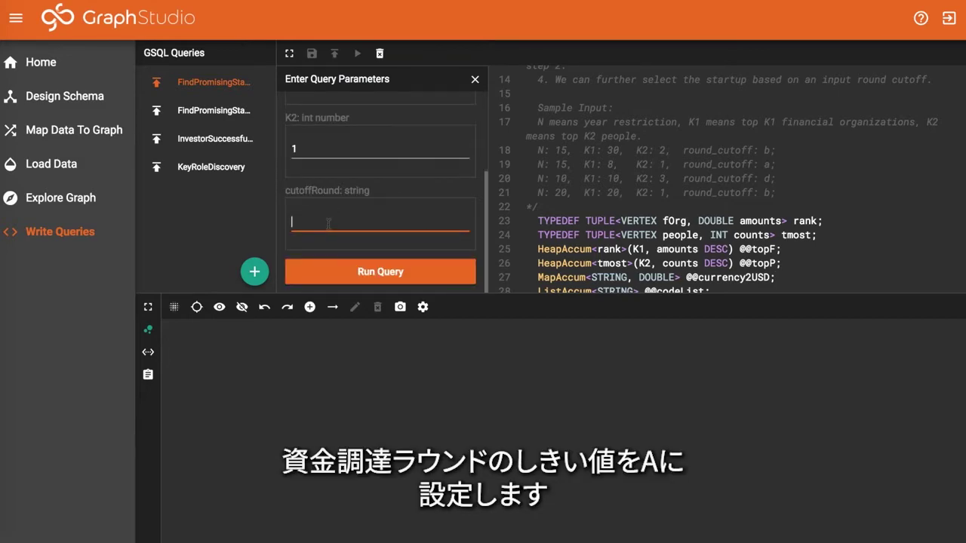
pyautogui.click(337, 272)
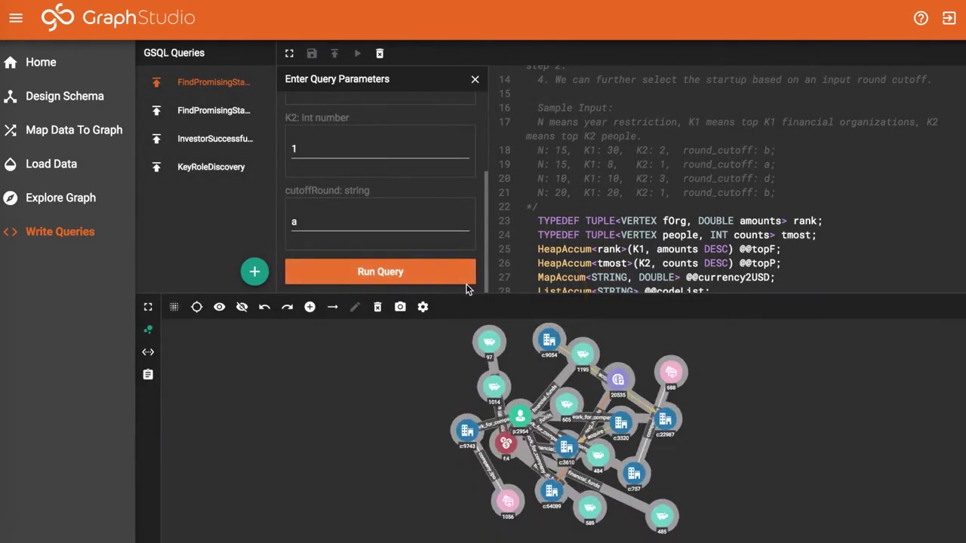
# - Expand the query result graph to the full work area and reposition it
pyautogui.click(148, 306)
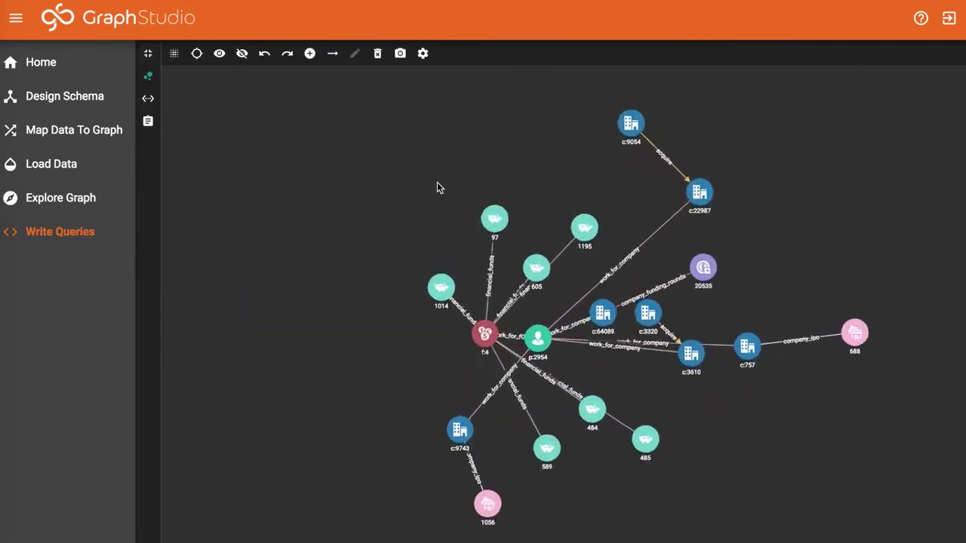
pyautogui.moveTo(416, 263); pyautogui.dragTo(366, 244)
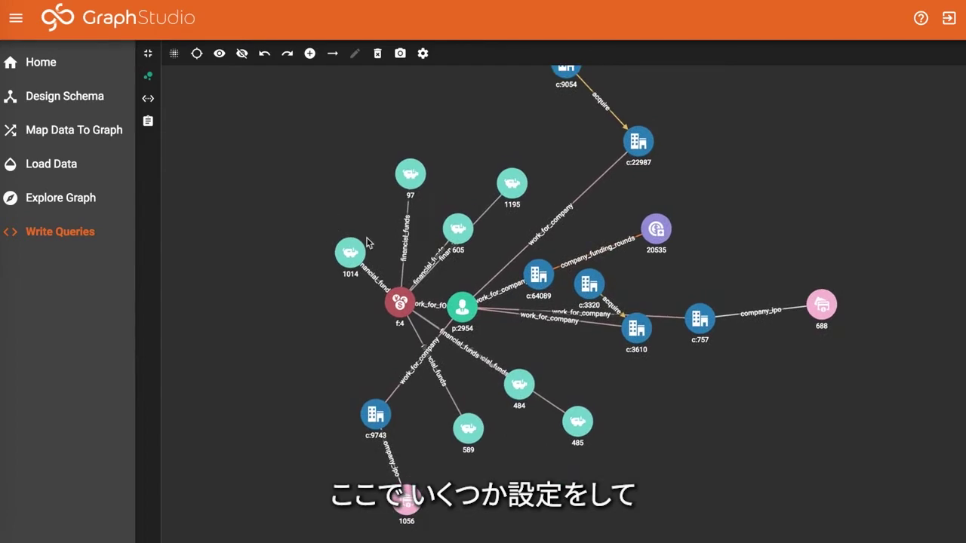
pyautogui.click(425, 53)
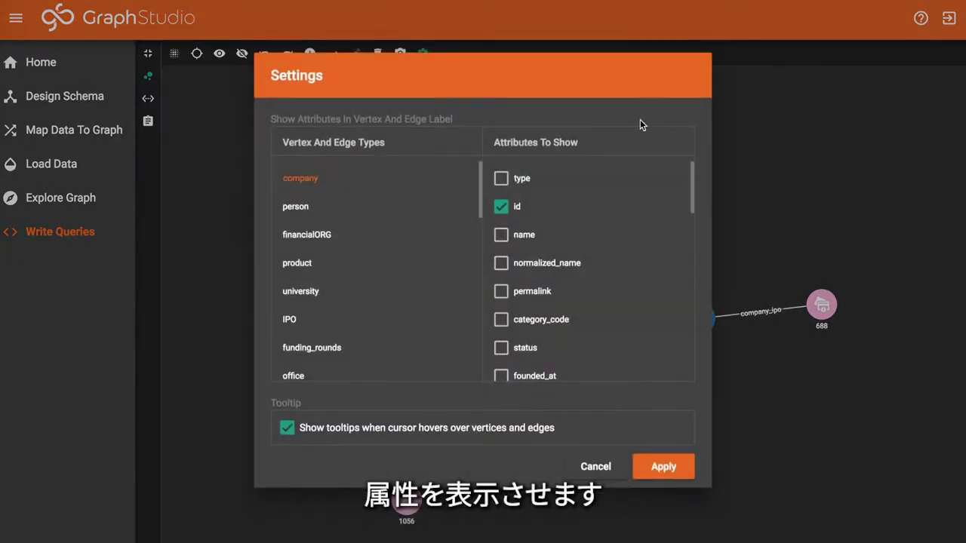
pyautogui.click(585, 479)
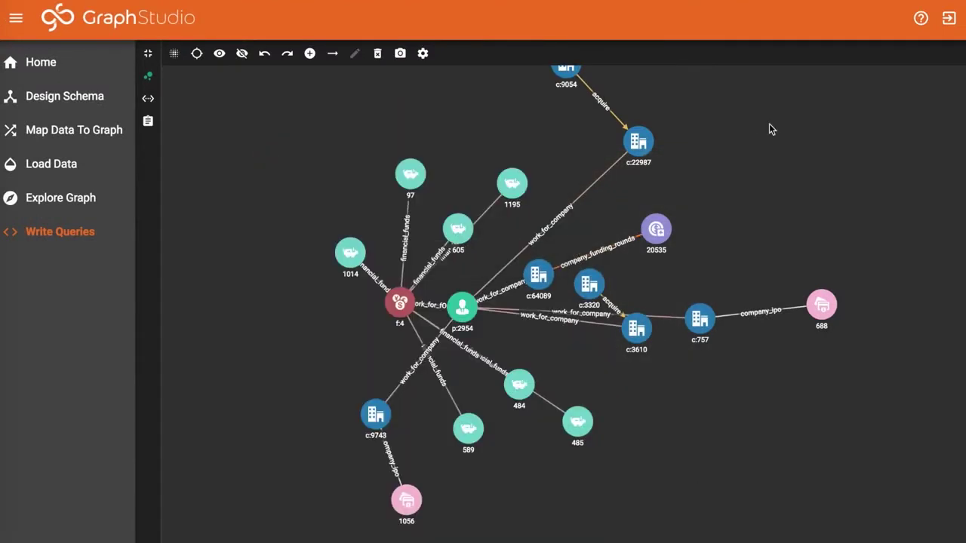
# - In the graph label settings, show the name attribute for company and financialORG vertices and fullname for person vertices
pyautogui.click(423, 58)
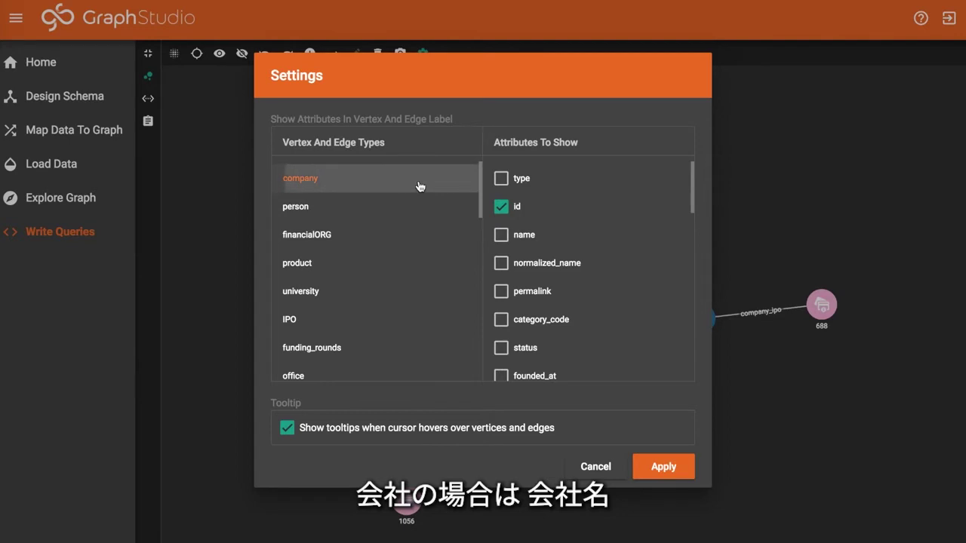
pyautogui.click(501, 235)
pyautogui.click(366, 206)
pyautogui.click(502, 236)
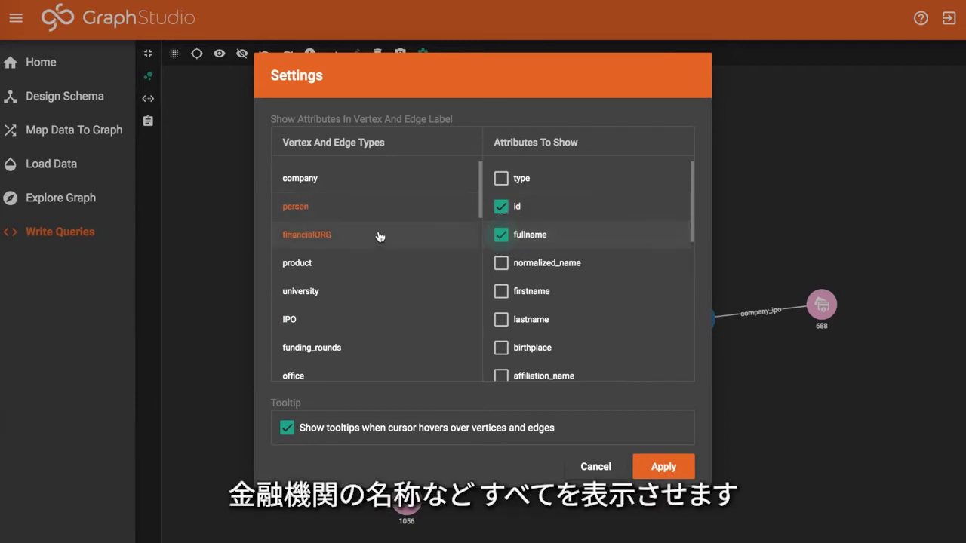
pyautogui.click(377, 235)
pyautogui.click(501, 234)
# - Add the public_at attribute to the labels of IPO vertices
pyautogui.click(401, 281)
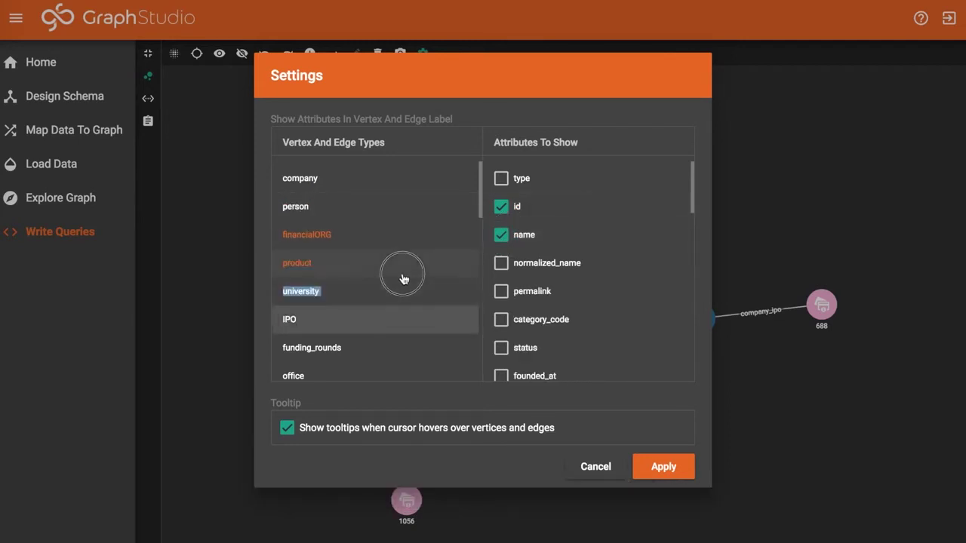
pyautogui.click(382, 338)
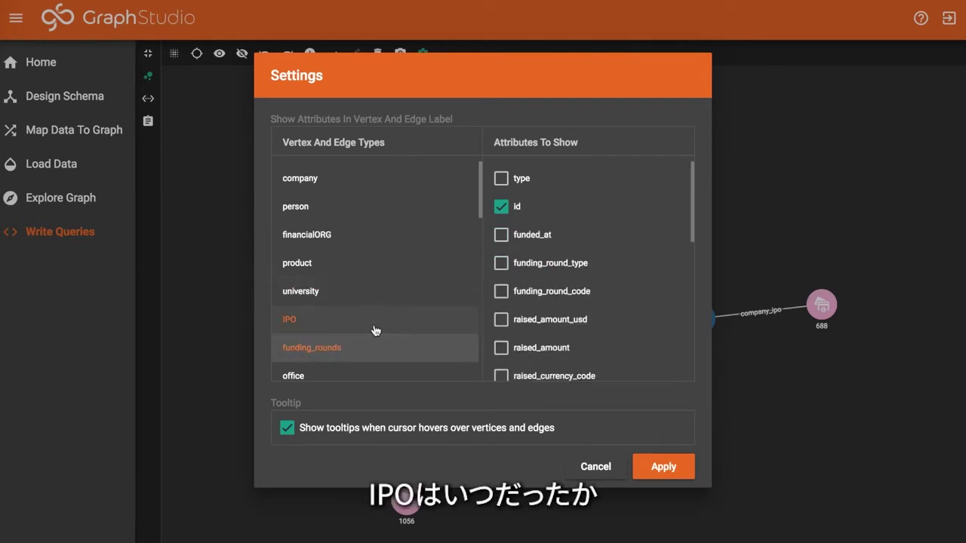
pyautogui.click(372, 320)
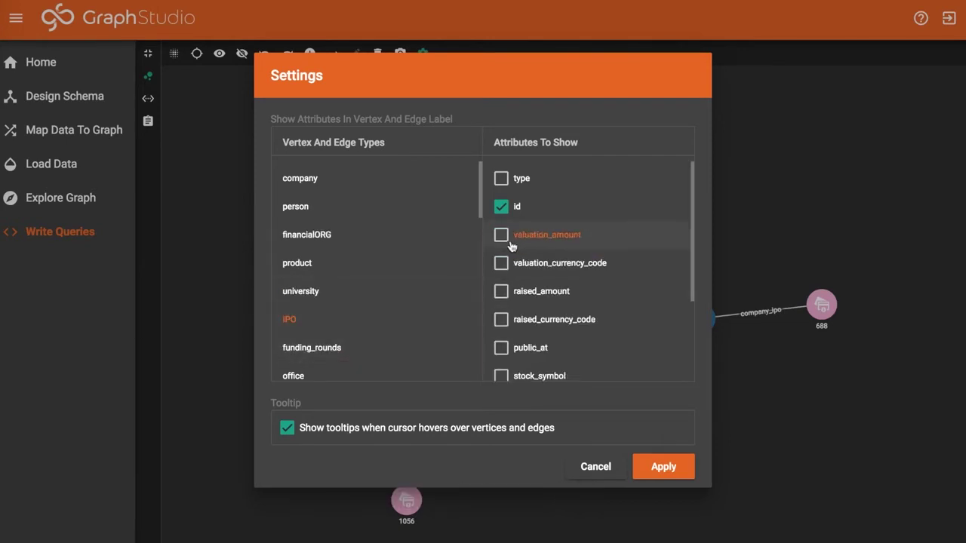
pyautogui.scroll(-1, 584, 326)
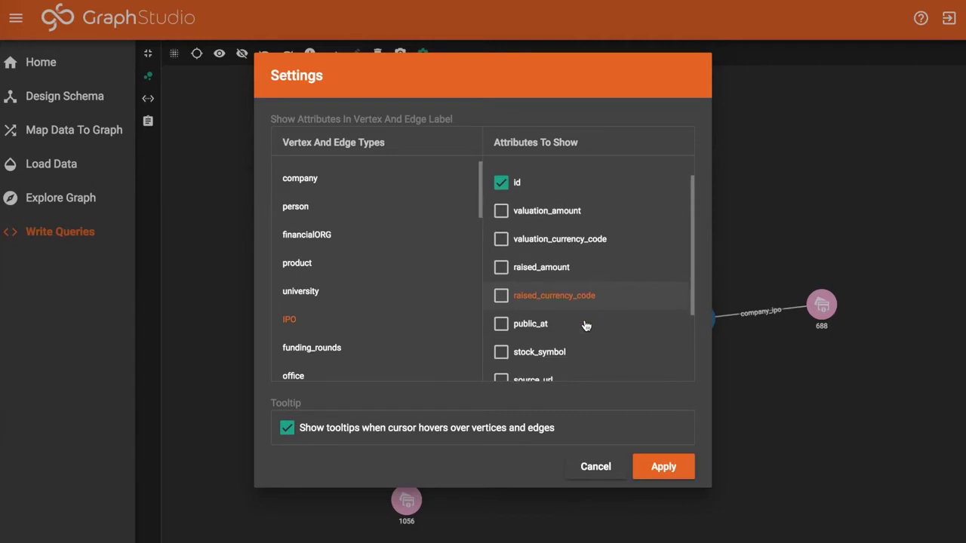
pyautogui.click(500, 322)
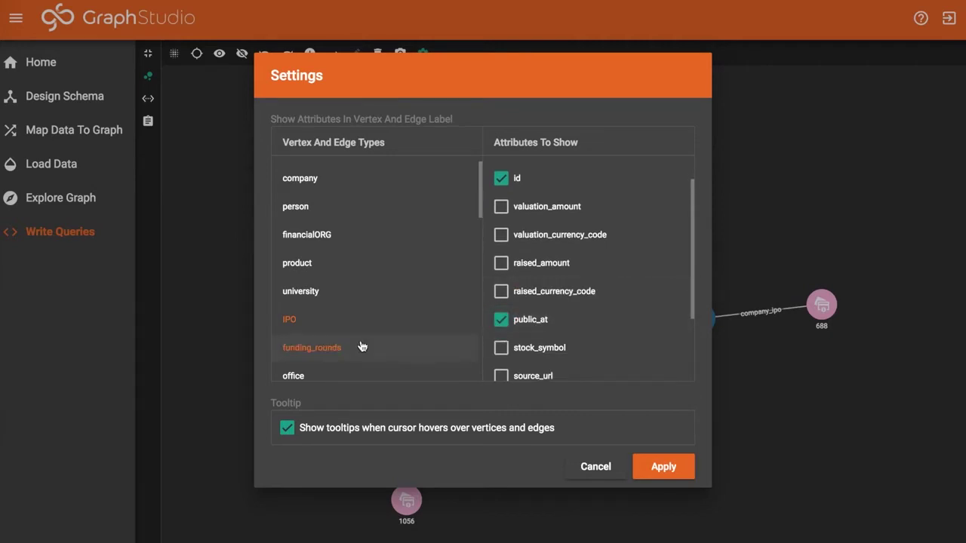
# - Add the funding_round_code attribute to the labels of funding_rounds vertices
pyautogui.scroll(-3, 361, 346)
pyautogui.scroll(1, 362, 346)
pyautogui.click(362, 276)
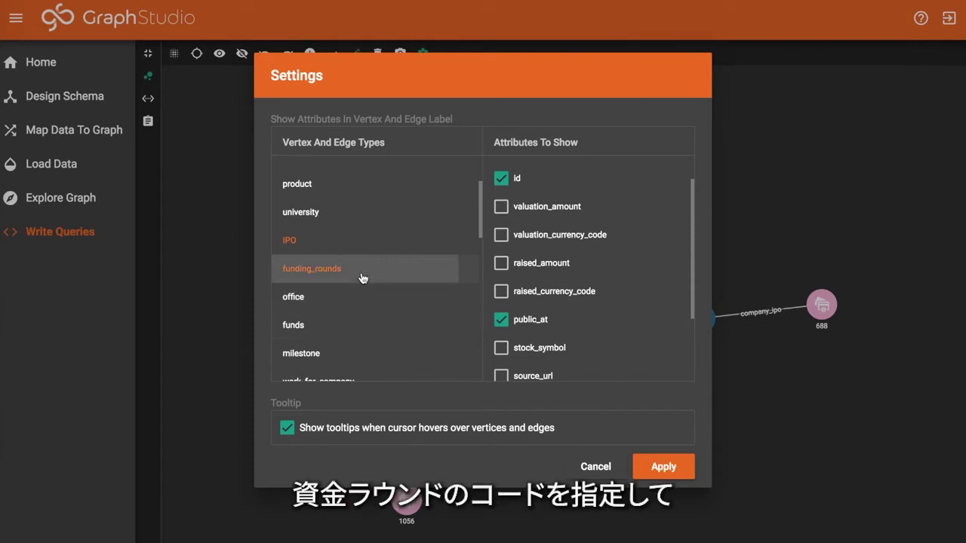
pyautogui.click(362, 276)
pyautogui.click(500, 264)
# - Add the raised_amount attribute to the labels of funds vertices
pyautogui.click(377, 351)
pyautogui.scroll(-2, 377, 349)
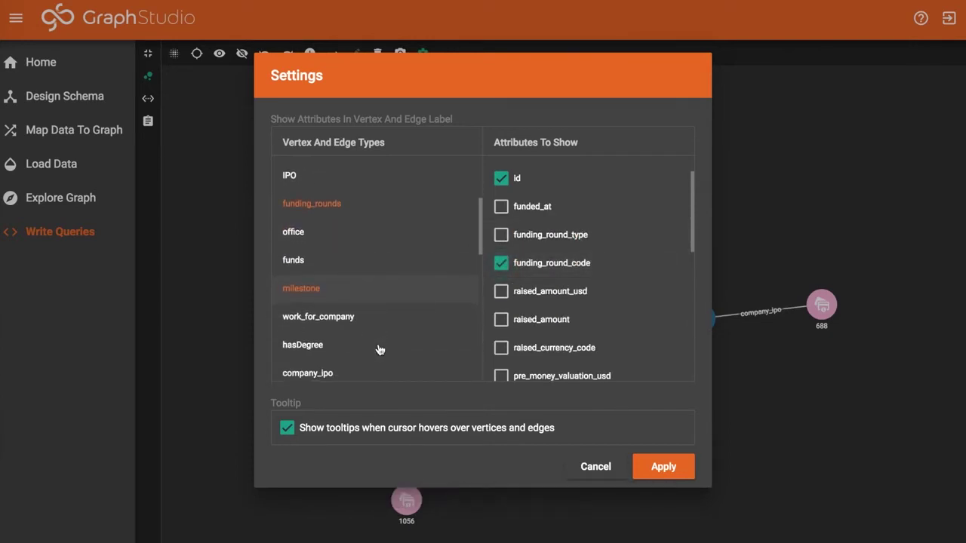
pyautogui.click(372, 270)
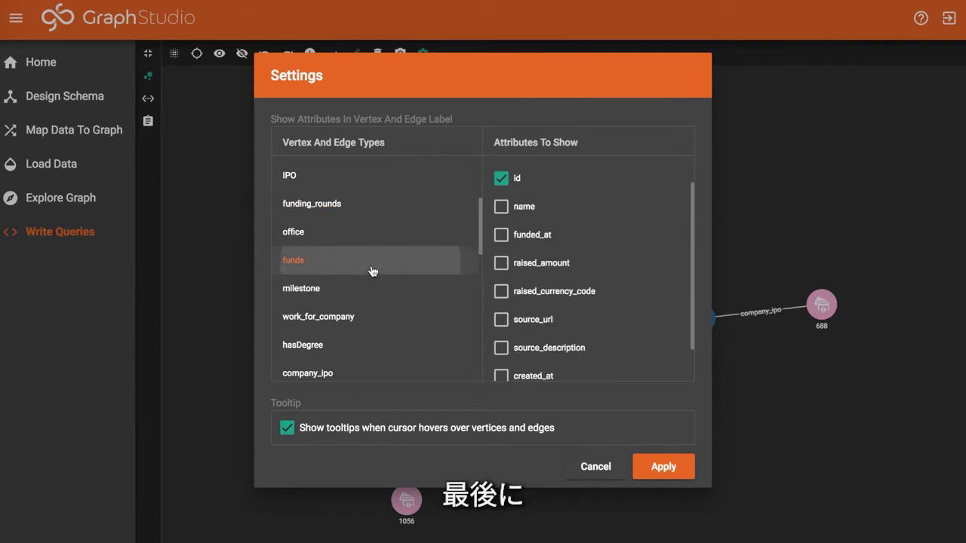
pyautogui.click(503, 270)
pyautogui.scroll(-2, 384, 334)
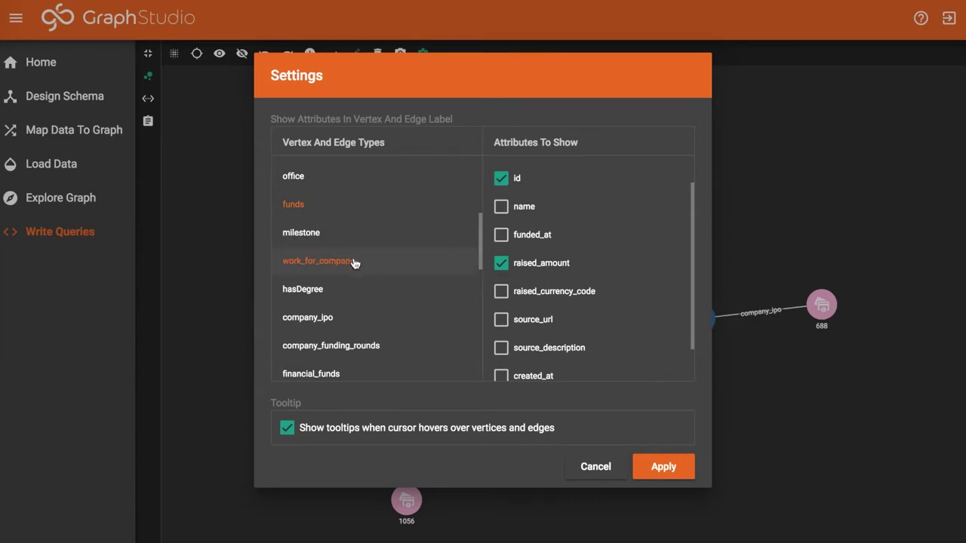
# - Add the start_at attribute to the labels of work_for_company edges and acquired_at to the labels of acquire edges
pyautogui.click(339, 275)
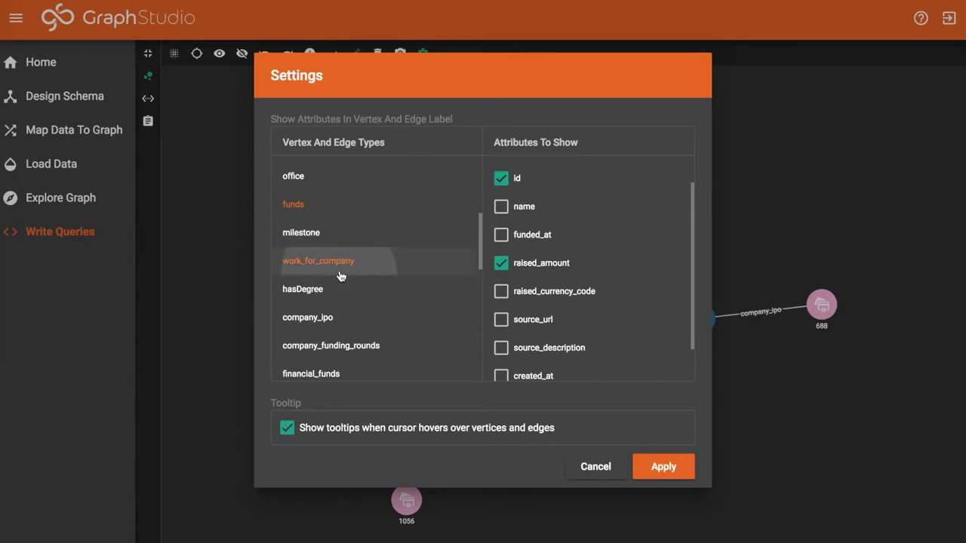
pyautogui.click(511, 202)
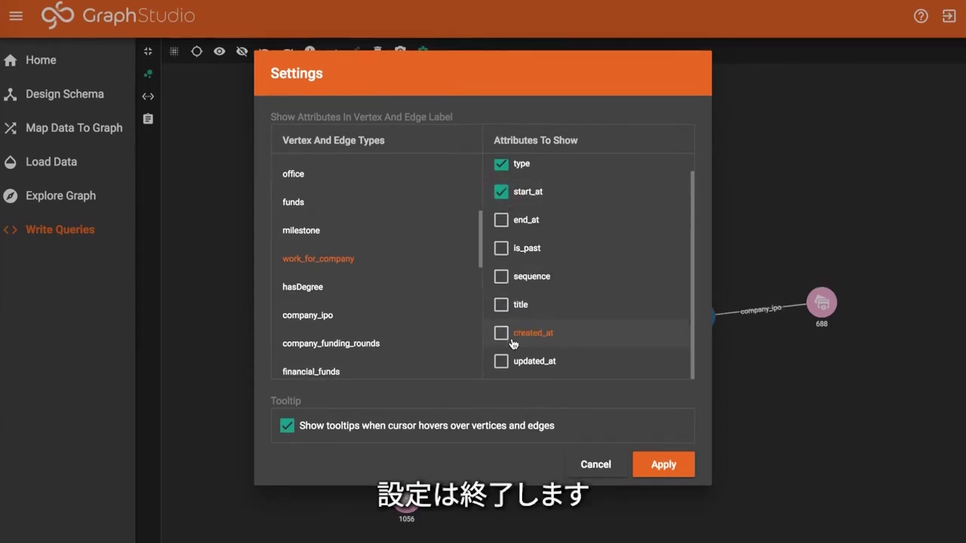
pyautogui.scroll(-3, 358, 311)
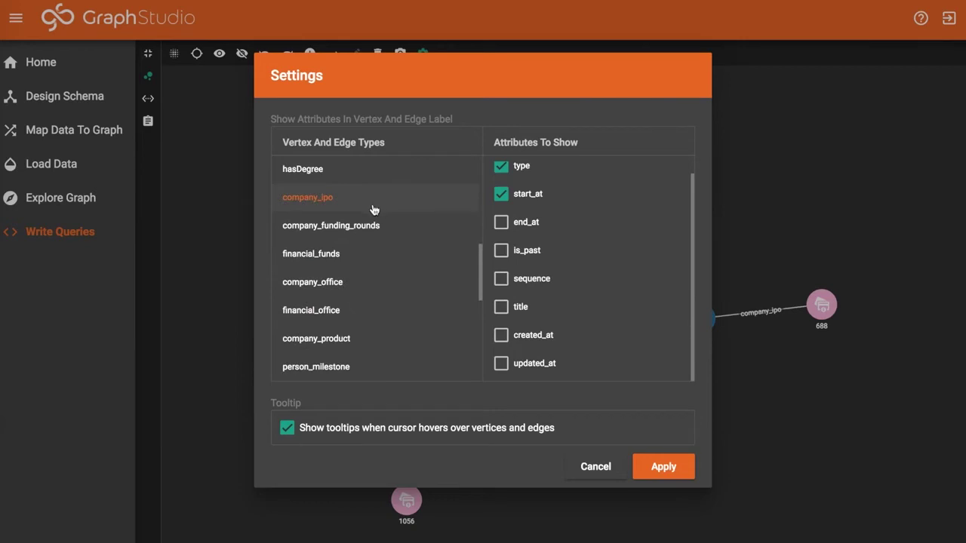
pyautogui.scroll(-3, 334, 316)
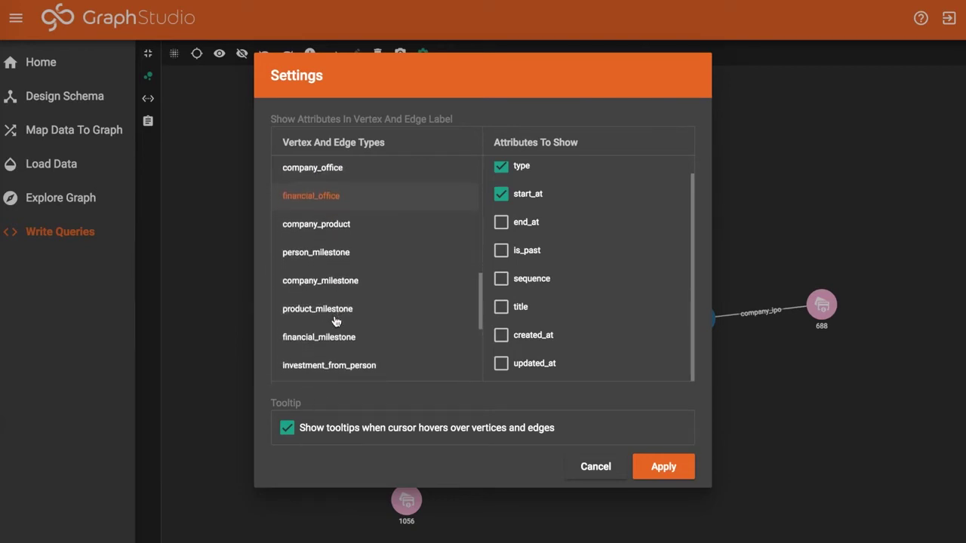
pyautogui.scroll(-5, 335, 321)
pyautogui.click(388, 338)
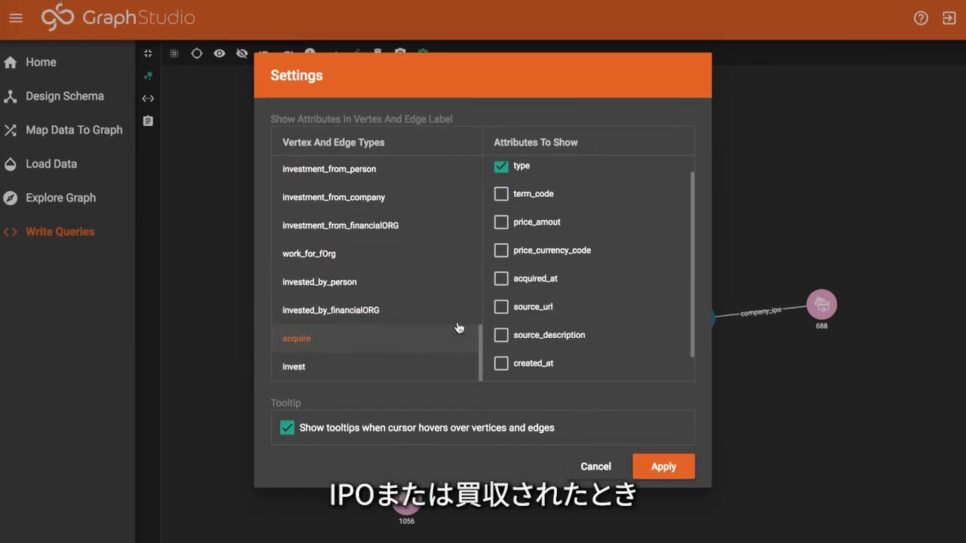
pyautogui.click(500, 279)
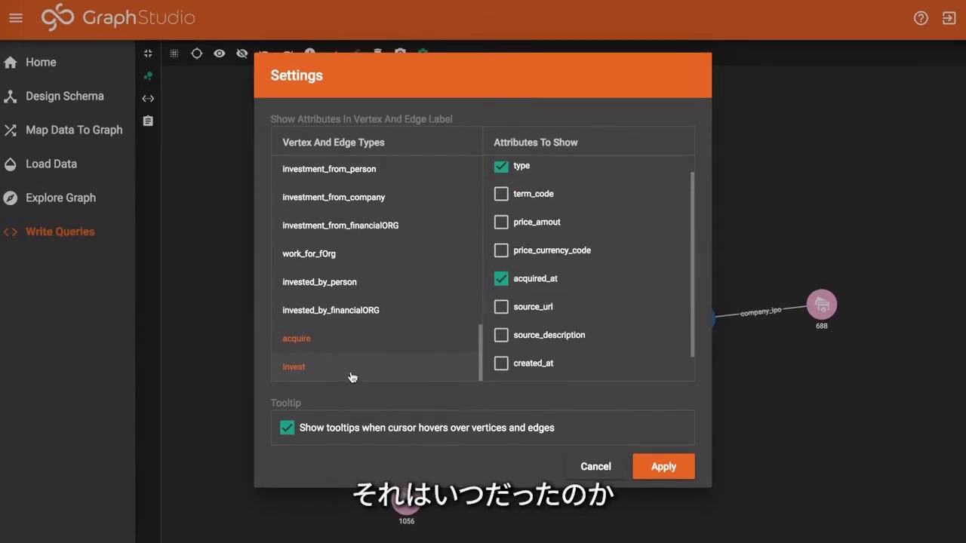
# - Add the title attribute to the labels of work_for_company edges
pyautogui.scroll(3, 339, 304)
pyautogui.scroll(-3, 339, 304)
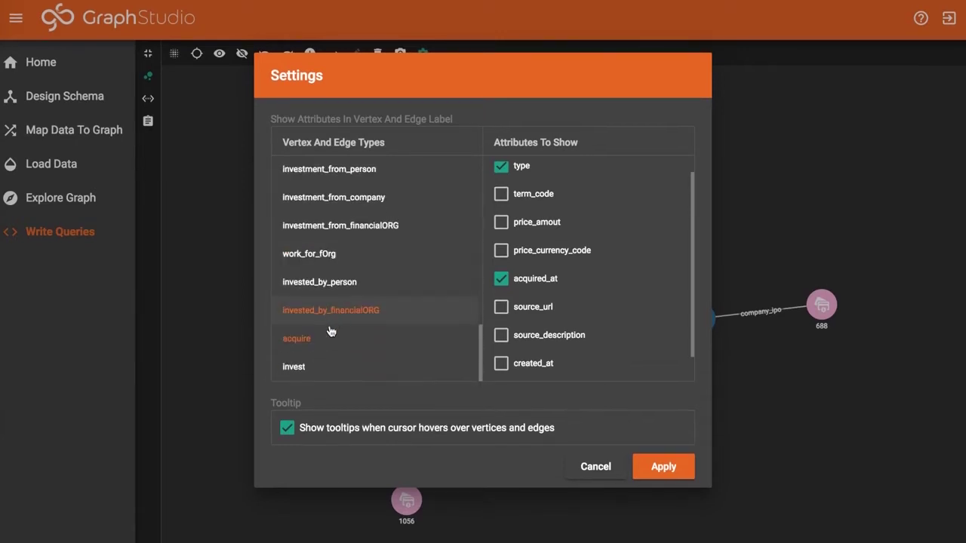
pyautogui.scroll(8, 341, 268)
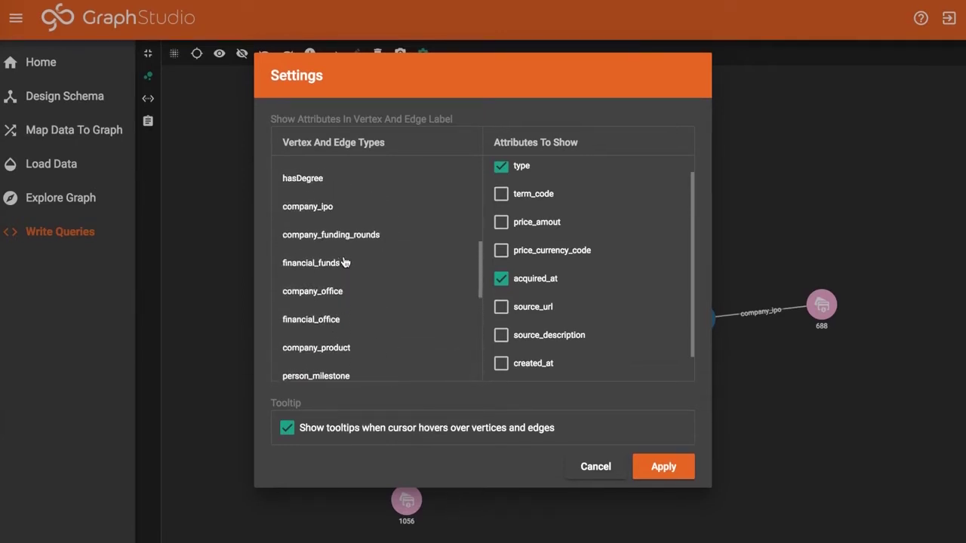
pyautogui.scroll(-8, 344, 292)
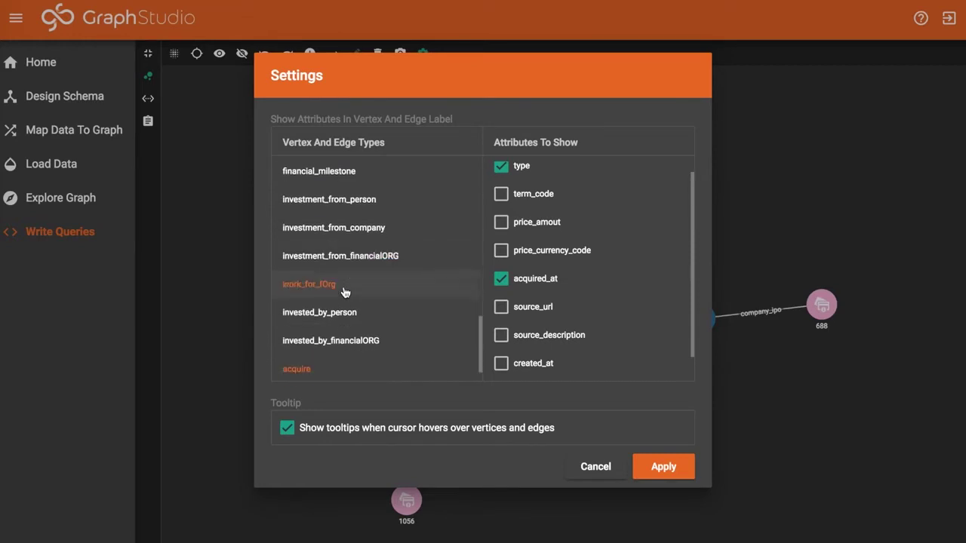
pyautogui.scroll(15, 351, 268)
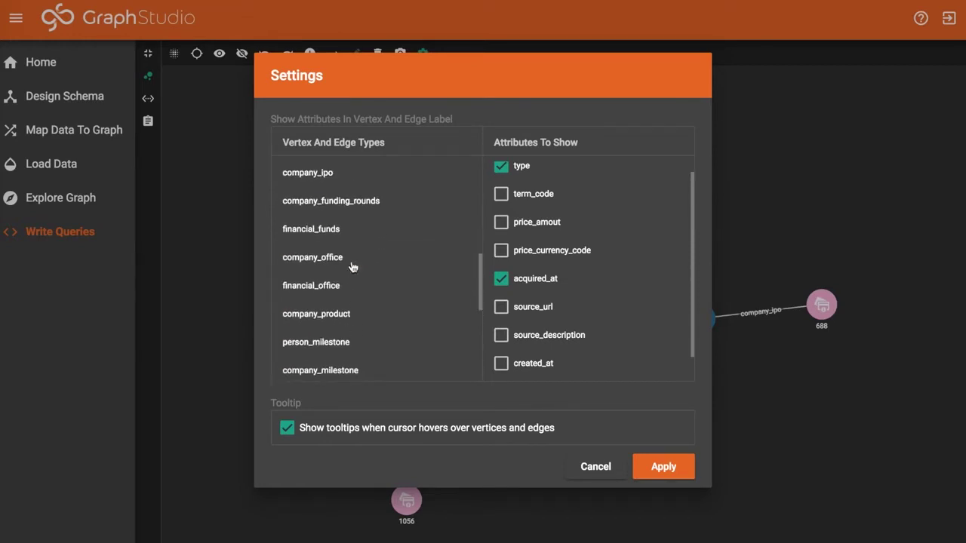
pyautogui.scroll(3, 352, 267)
pyautogui.scroll(-7, 352, 267)
pyautogui.scroll(-7, 352, 267)
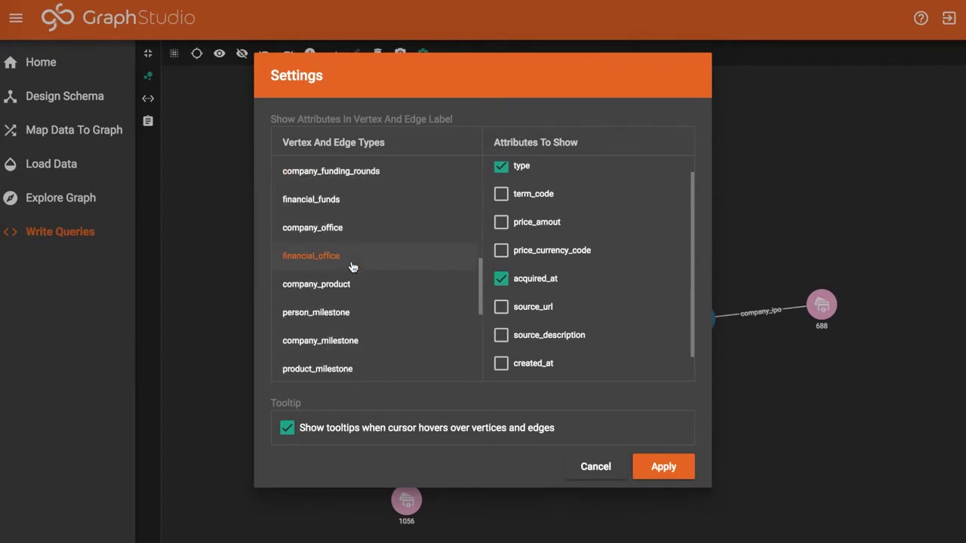
pyautogui.scroll(-3, 352, 266)
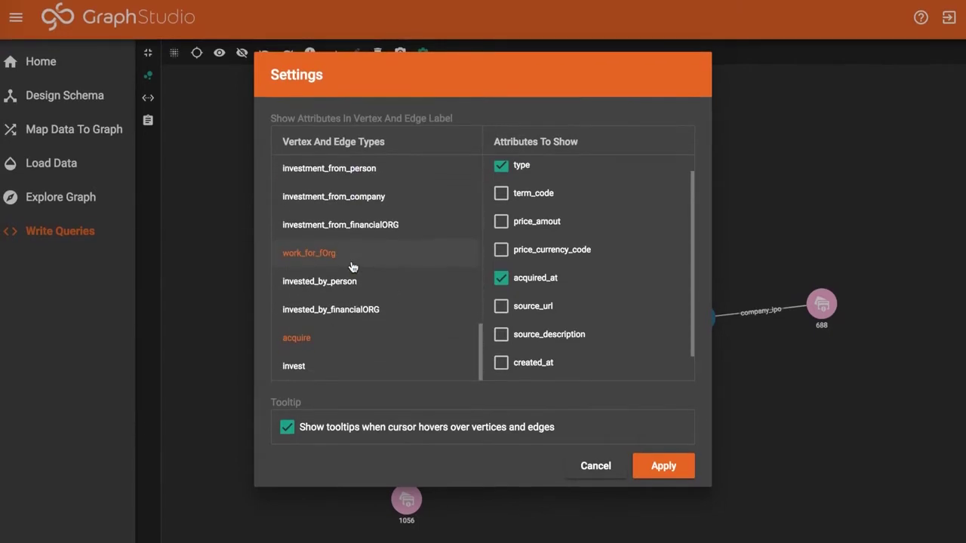
pyautogui.scroll(2, 352, 266)
pyautogui.scroll(6, 352, 266)
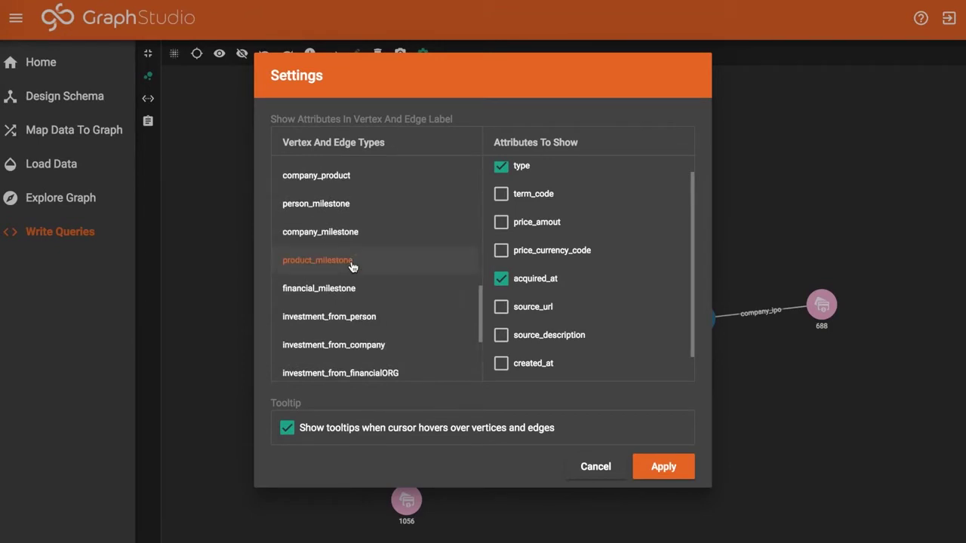
pyautogui.scroll(3, 351, 266)
pyautogui.click(352, 205)
pyautogui.click(353, 228)
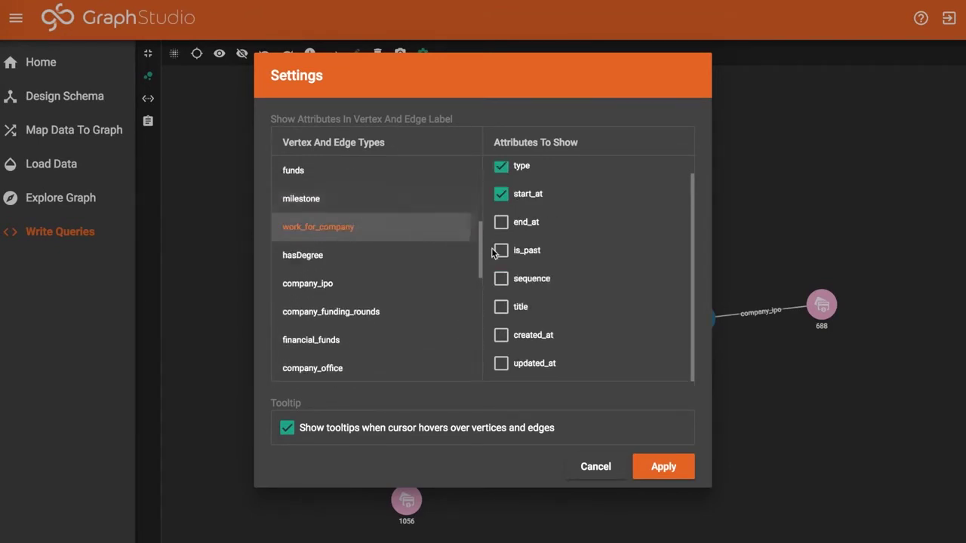
pyautogui.click(501, 307)
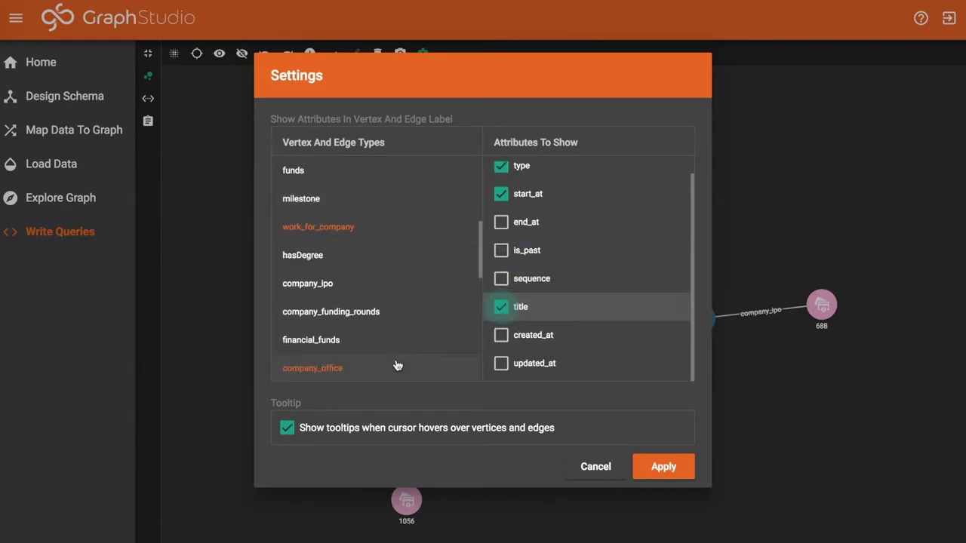
# - Disable tooltips on vertices and edges and apply the label settings to the graph
pyautogui.click(287, 429)
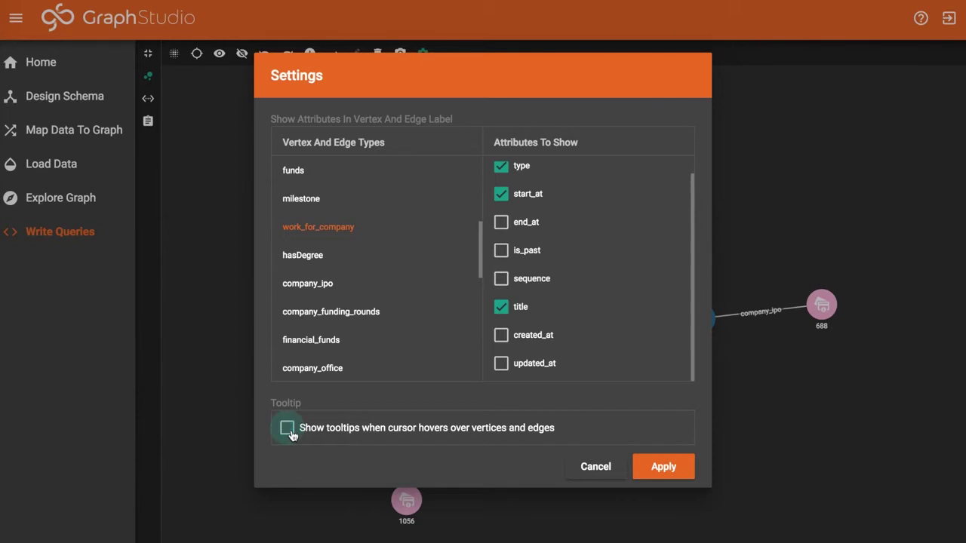
pyautogui.click(663, 466)
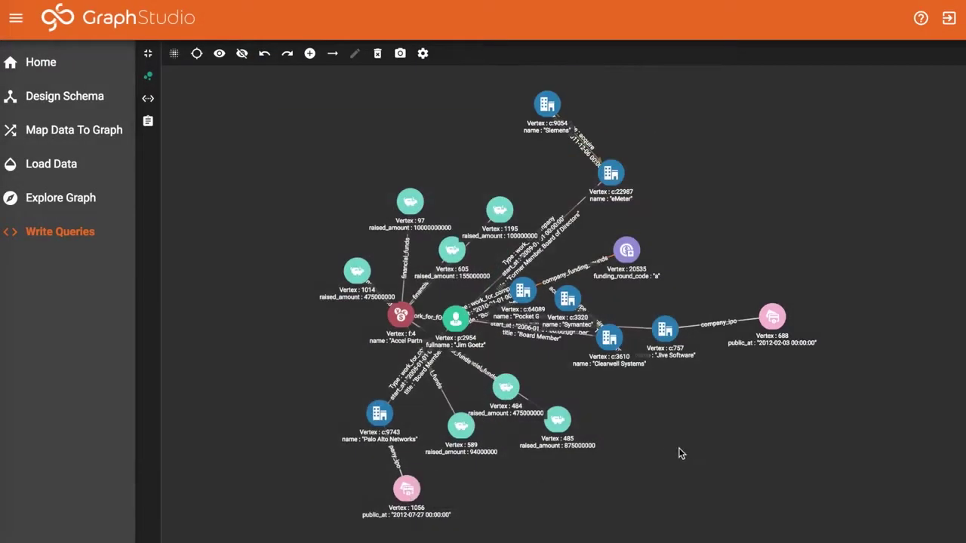
# - Rearrange the result graph with the Force layout
pyautogui.scroll(2, 645, 418)
pyautogui.moveTo(342, 289); pyautogui.dragTo(423, 256)
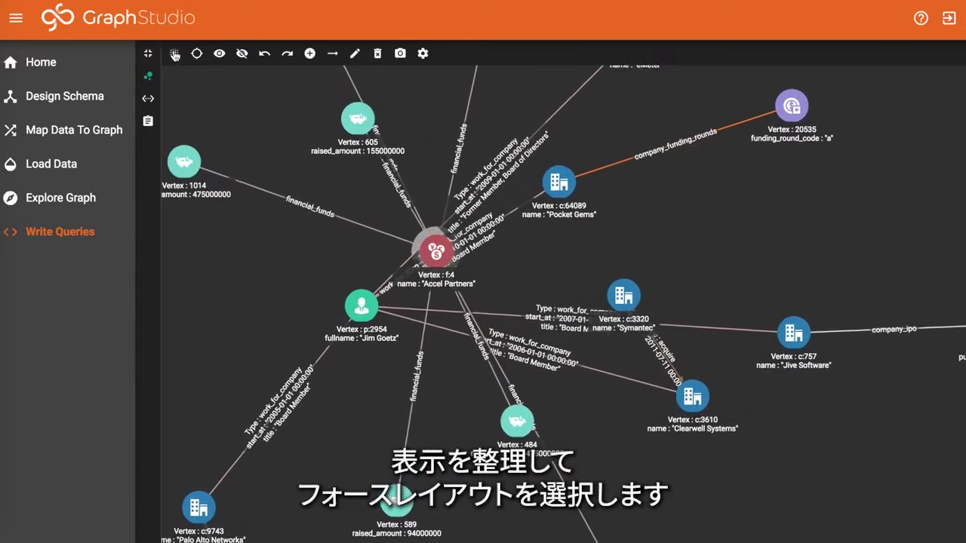
pyautogui.click(174, 53)
pyautogui.click(663, 472)
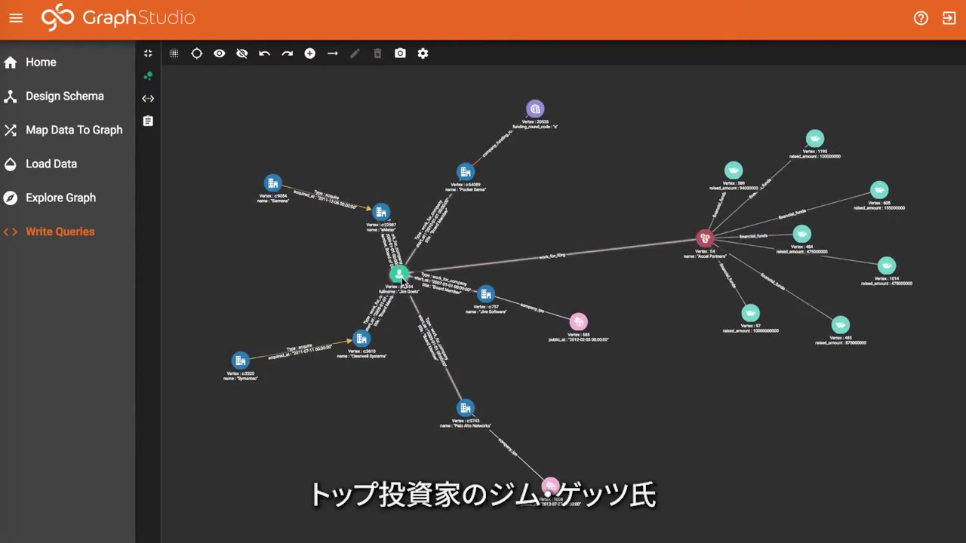
# - Examine the top investor's board memberships, the Accel Partners funds and the Pocket Gems connection in the result graph
pyautogui.scroll(3, 426, 268)
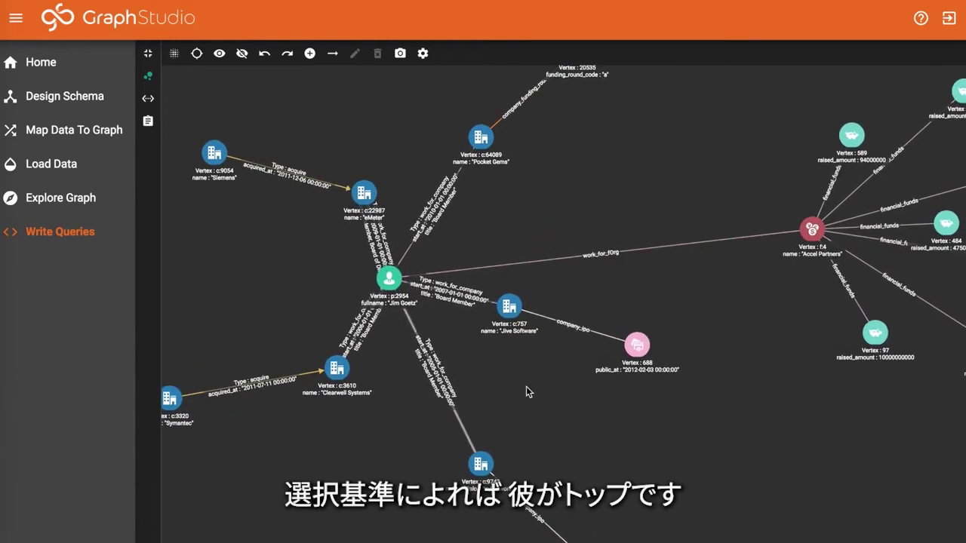
pyautogui.scroll(-3, 517, 390)
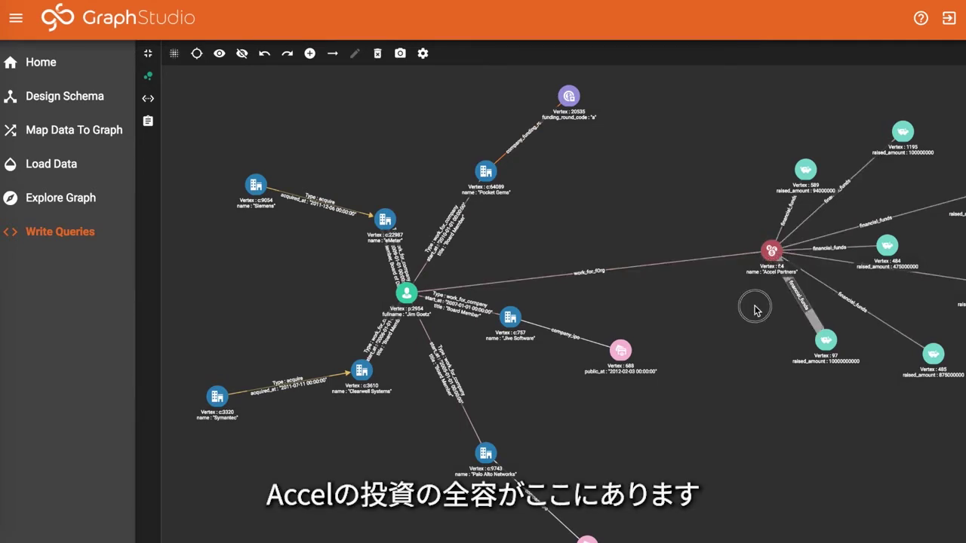
pyautogui.moveTo(752, 304); pyautogui.dragTo(661, 315)
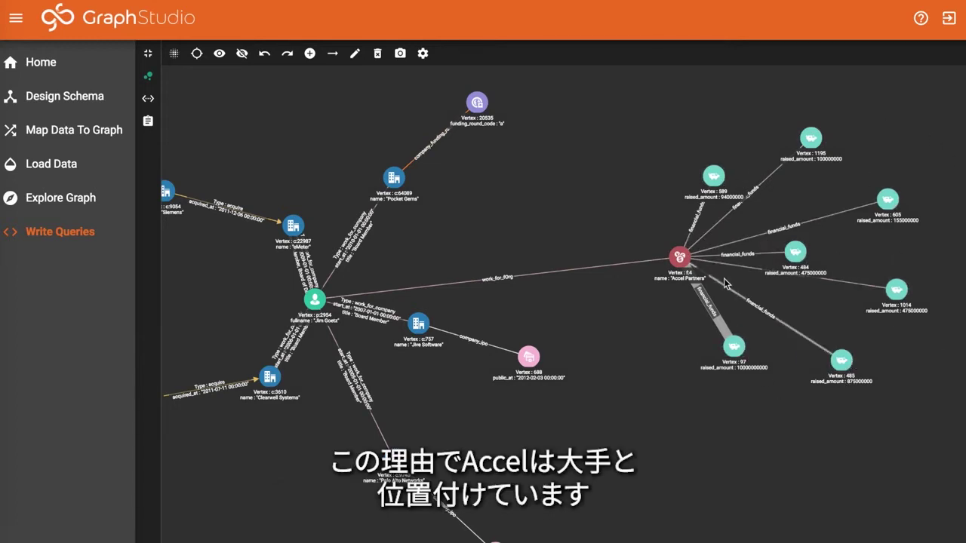
pyautogui.click(635, 335)
pyautogui.moveTo(636, 336); pyautogui.dragTo(733, 352)
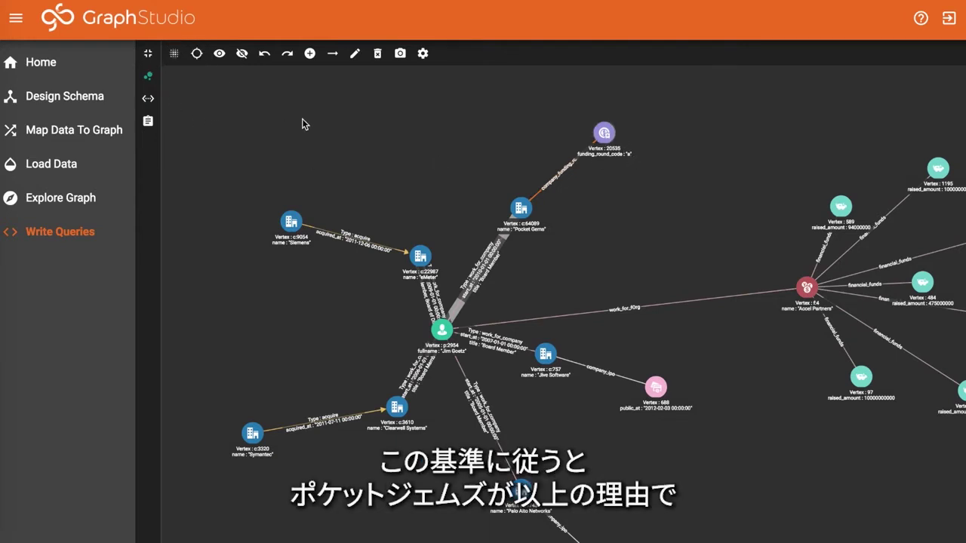
pyautogui.scroll(-2, 302, 119)
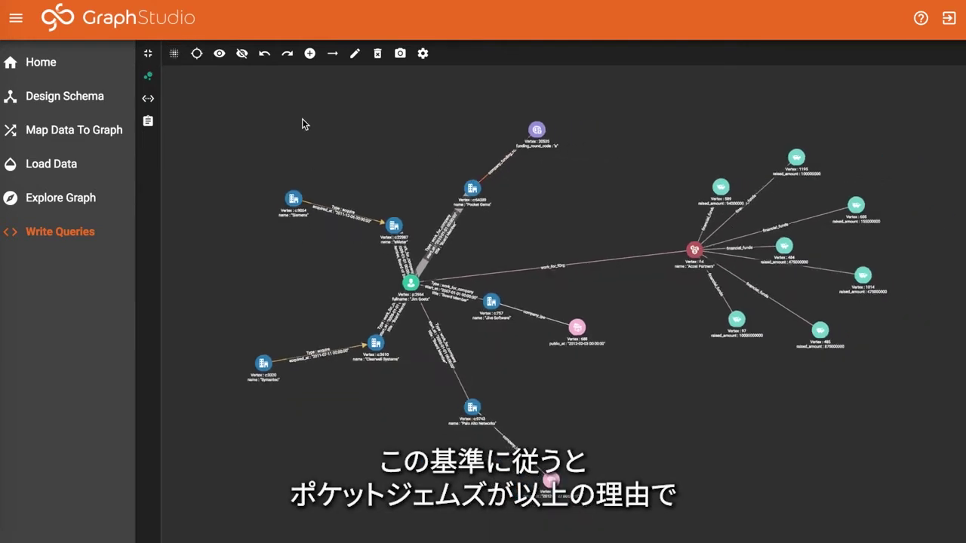
# - Restore the split view, open the FindPromisingStartupBasedOnLeader query and expand its code editor
pyautogui.click(147, 52)
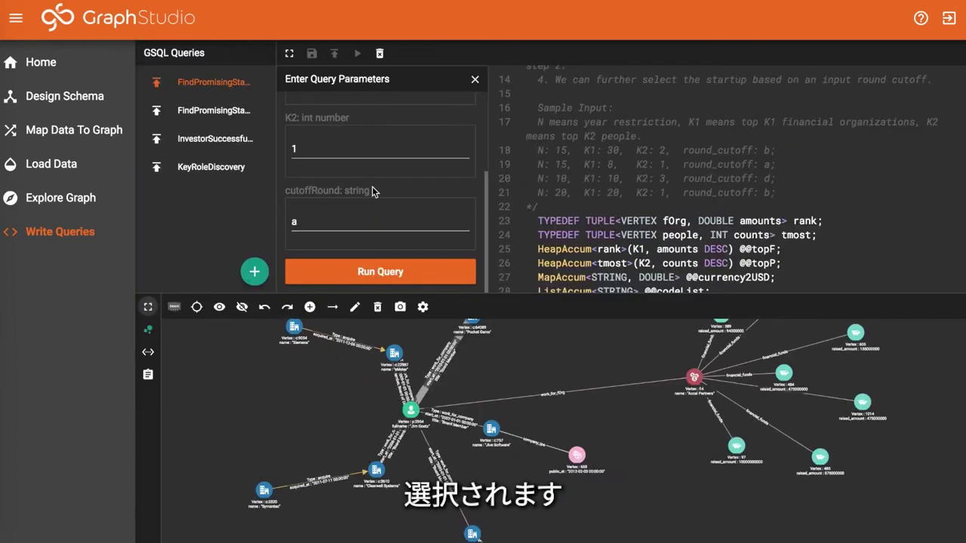
pyautogui.click(215, 112)
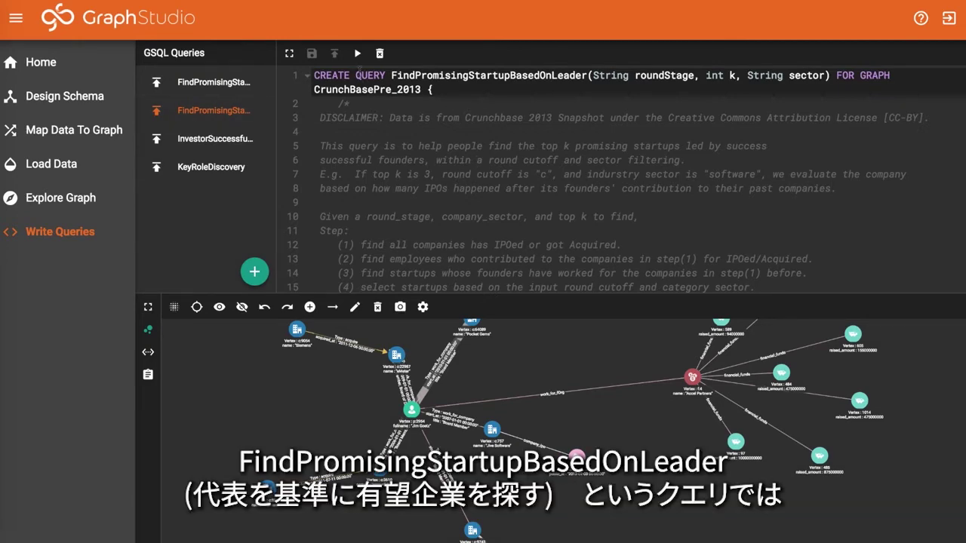
pyautogui.click(291, 54)
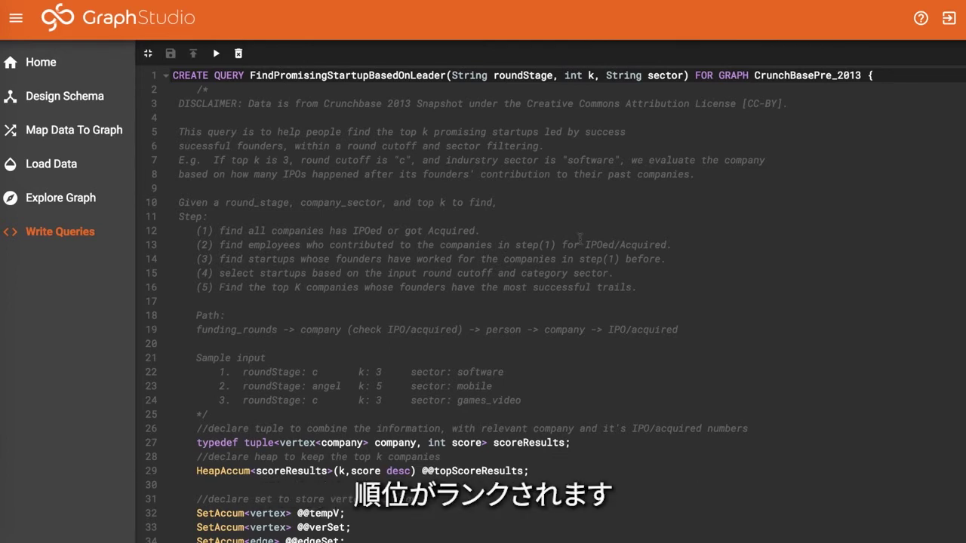
# - Run the query with roundStage angel, k 5 and sector mobile, and arrange its result with the Force layout
pyautogui.click(216, 53)
pyautogui.scroll(-2, 430, 254)
pyautogui.click(272, 140)
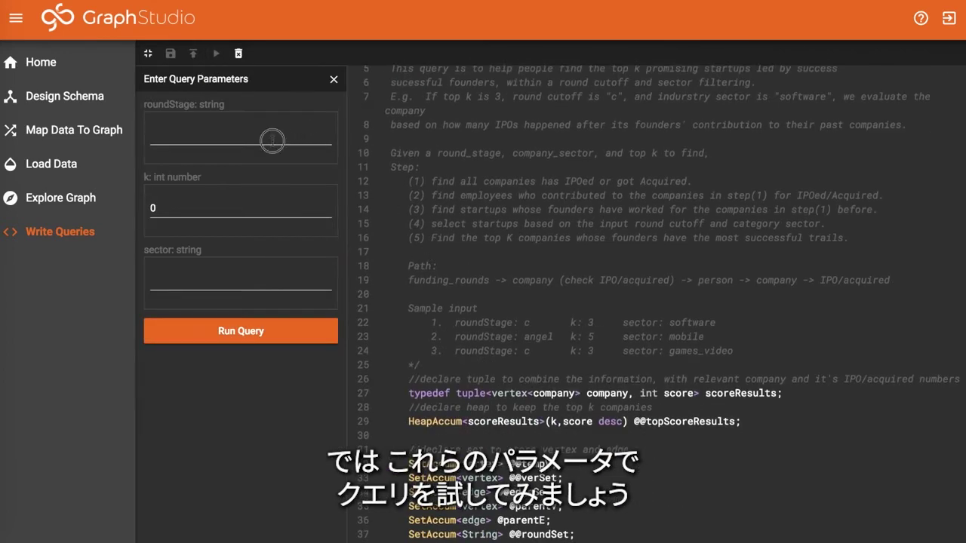
pyautogui.write('angel')
pyautogui.press('Tab')
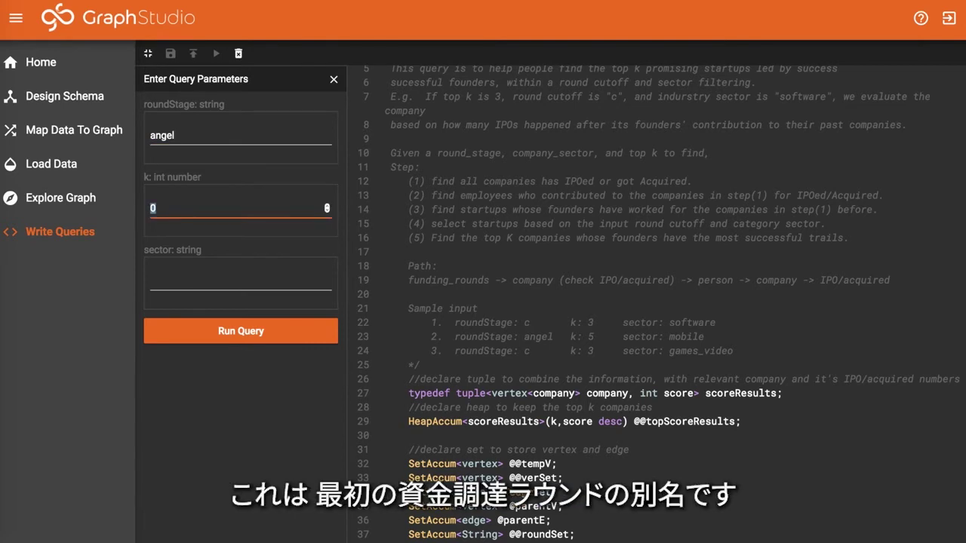
pyautogui.write('5')
pyautogui.press('Tab')
pyautogui.write('mobile')
pyautogui.click(242, 335)
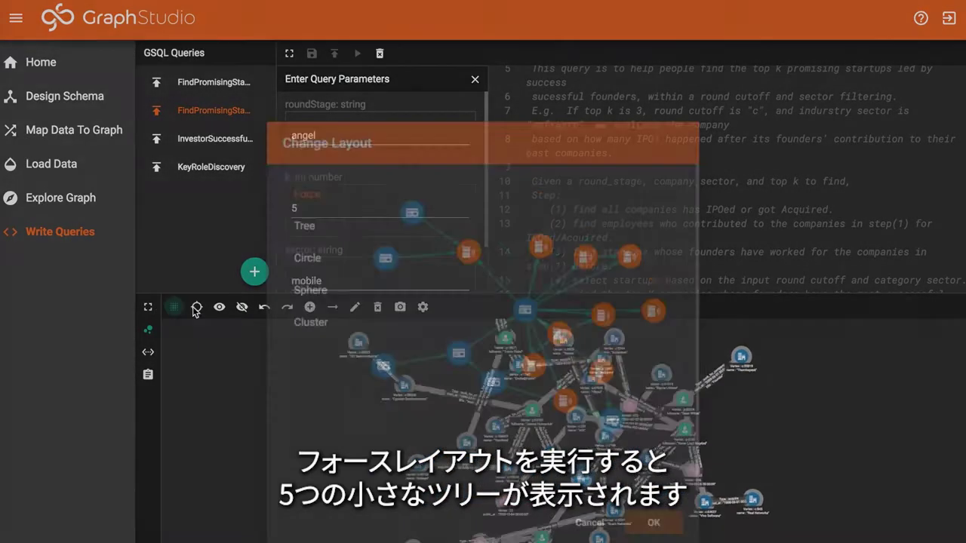
pyautogui.click(173, 307)
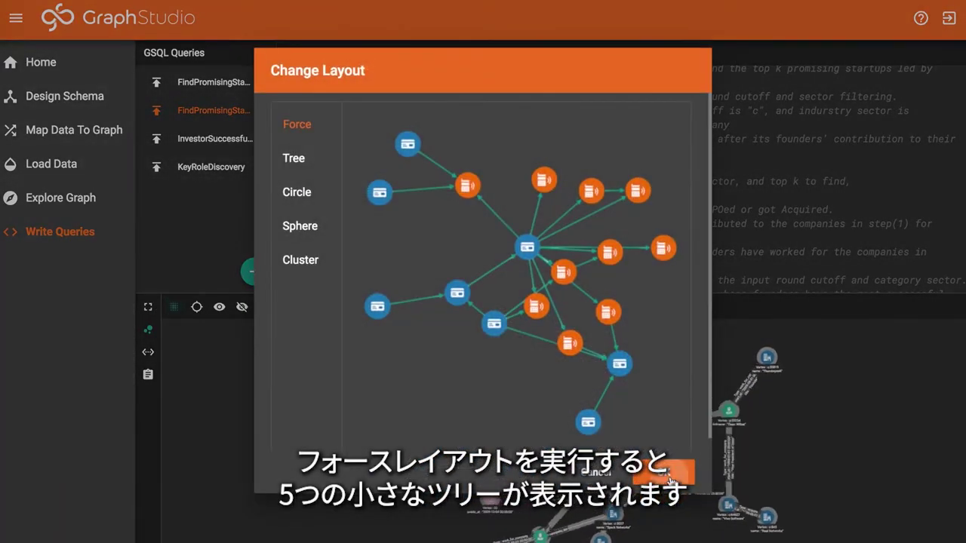
pyautogui.click(664, 473)
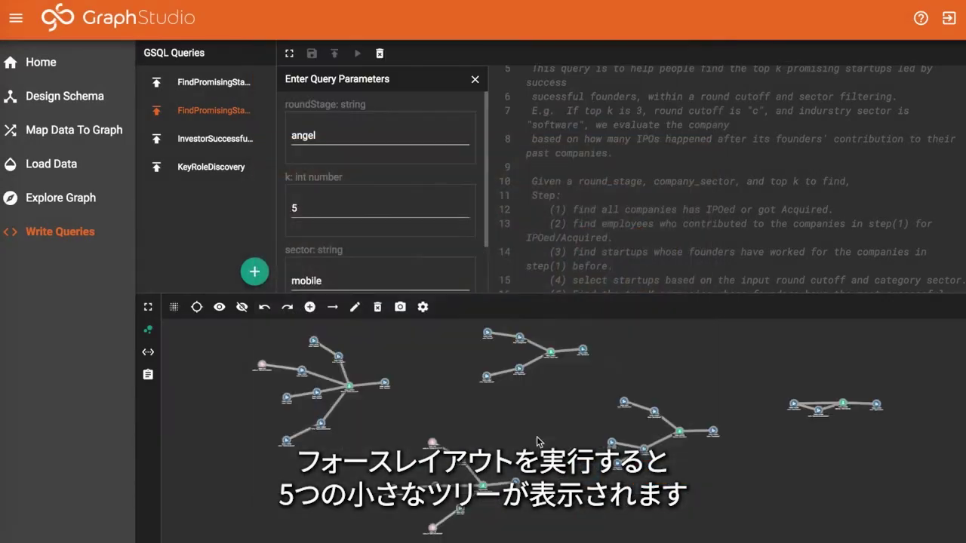
# - In the graph label settings, remove the id attribute from the labels of company and person vertices
pyautogui.click(424, 308)
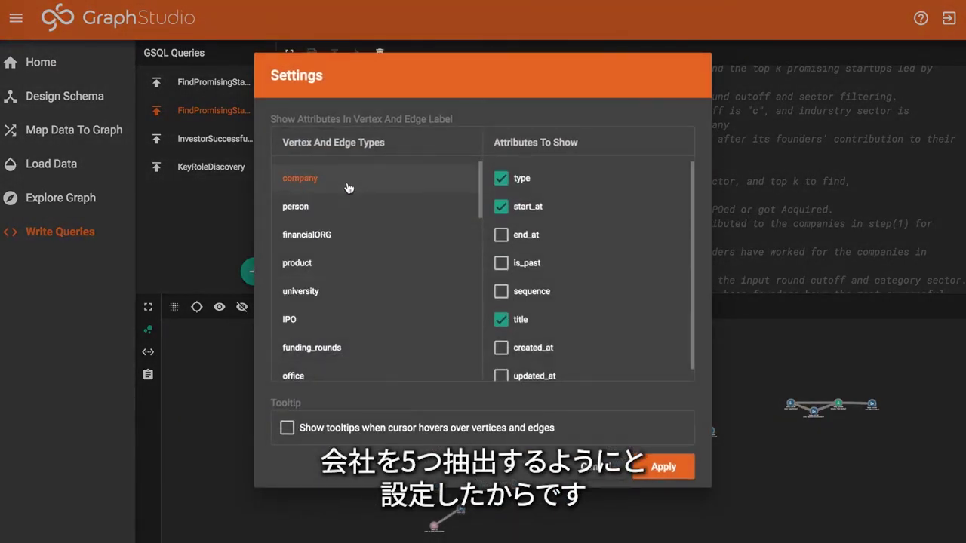
pyautogui.click(355, 181)
pyautogui.click(500, 208)
pyautogui.scroll(-1, 515, 304)
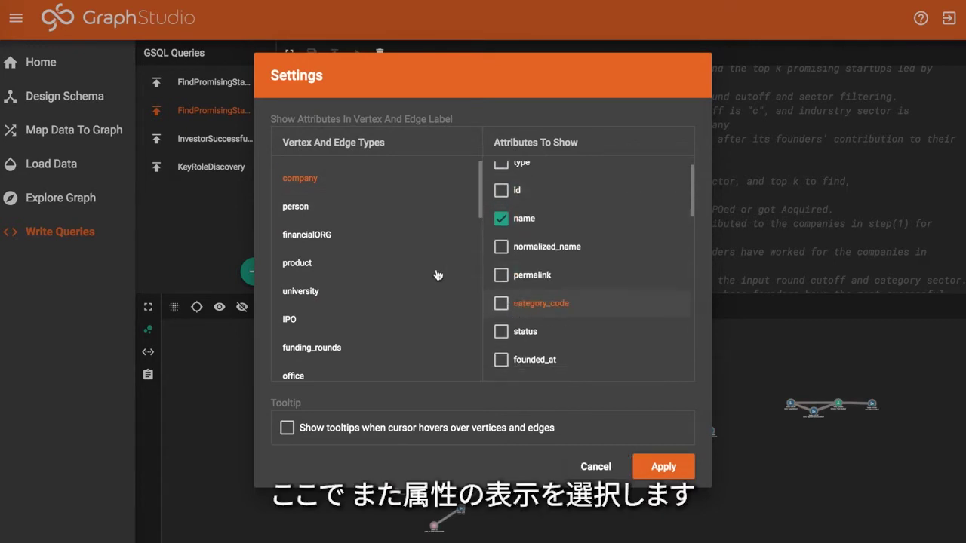
pyautogui.click(344, 217)
pyautogui.click(498, 191)
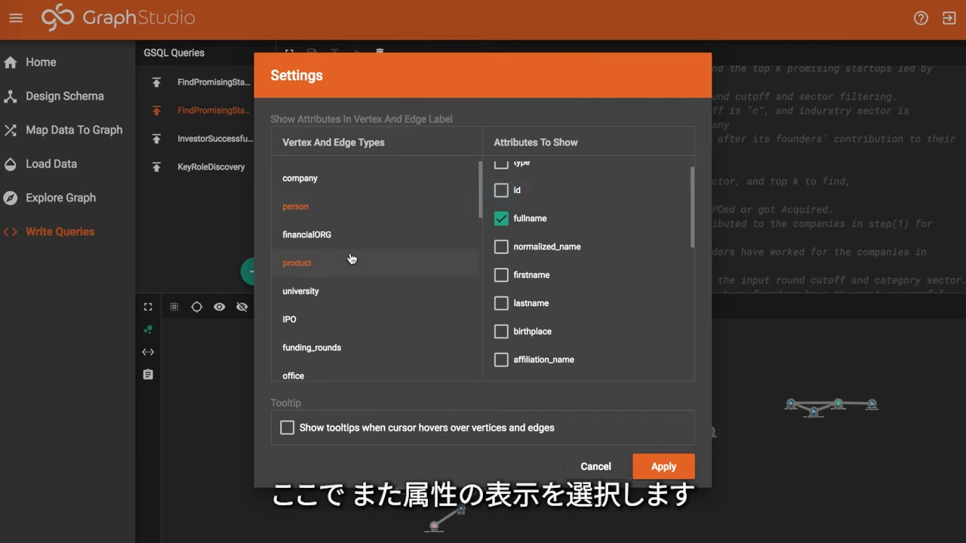
# - Show the start_at attribute in the labels of work_for_company edges
pyautogui.scroll(-2, 325, 287)
pyautogui.scroll(-3, 337, 314)
pyautogui.click(332, 315)
pyautogui.click(518, 194)
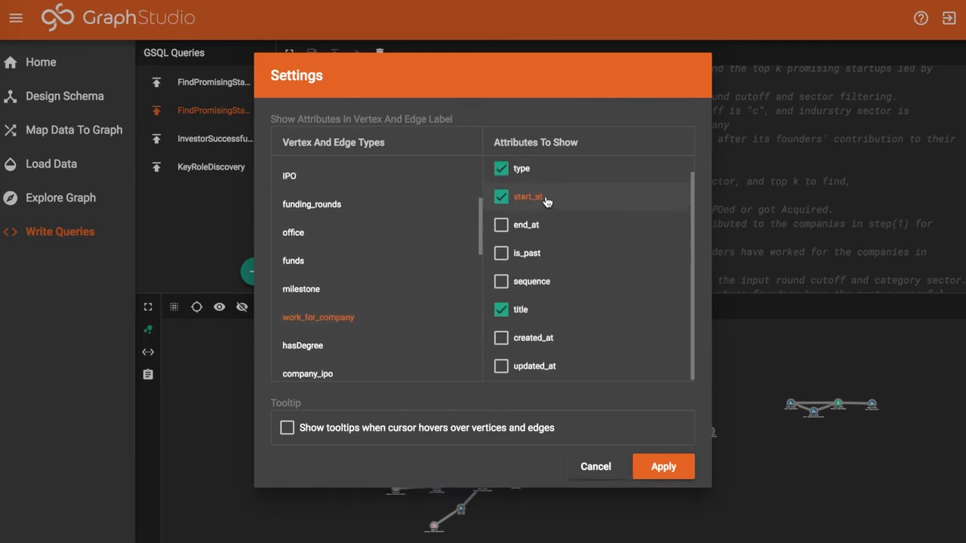
# - Review the label attributes of the remaining edge types and the IPO vertex type, and apply the label settings
pyautogui.scroll(-5, 376, 336)
pyautogui.scroll(-4, 375, 335)
pyautogui.scroll(2, 377, 336)
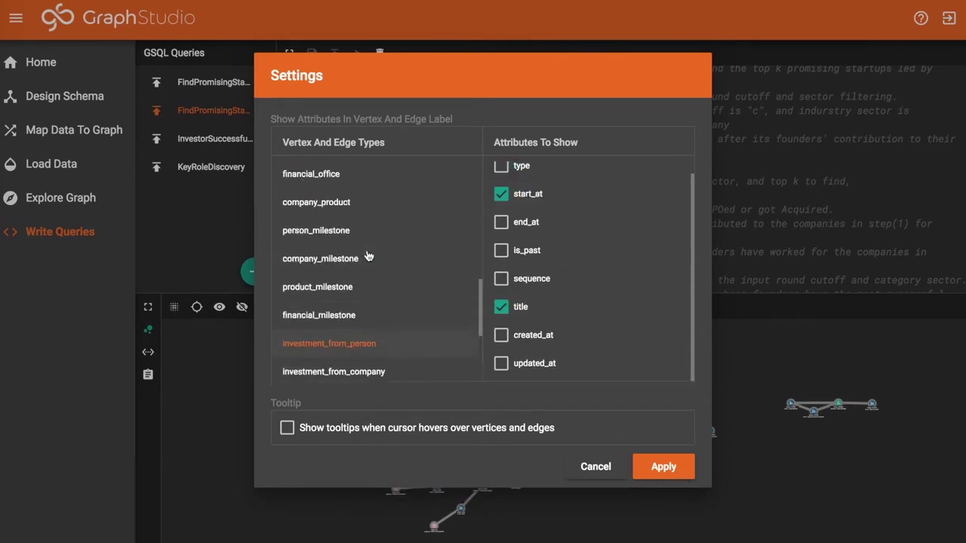
pyautogui.scroll(-5, 378, 334)
pyautogui.click(377, 335)
pyautogui.scroll(12, 381, 301)
pyautogui.scroll(-1, 376, 264)
pyautogui.scroll(6, 381, 260)
pyautogui.click(400, 292)
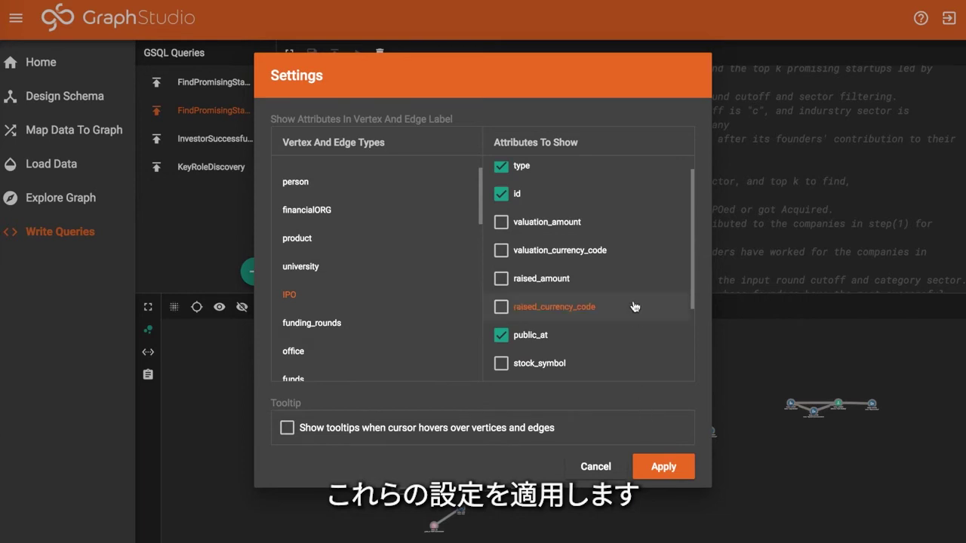
pyautogui.scroll(1, 636, 308)
pyautogui.click(664, 470)
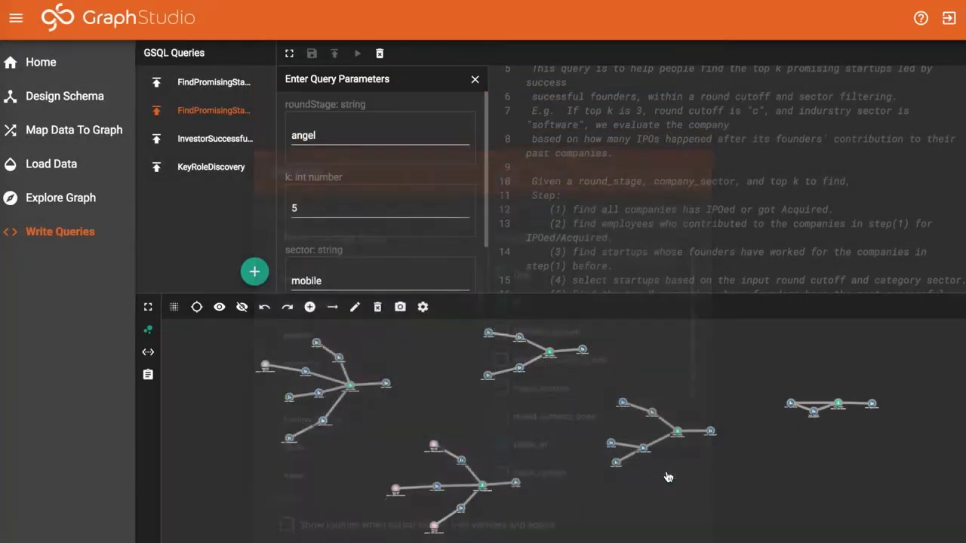
# - Expand the result graph to the full view and examine the founder cluster linked to Touchera, Accenture and MoVoxx
pyautogui.click(148, 309)
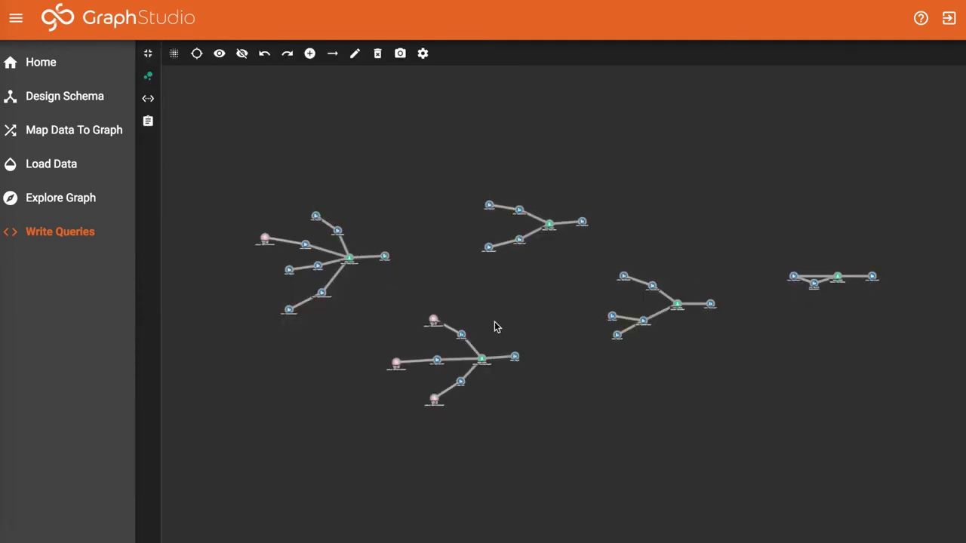
pyautogui.scroll(3, 579, 344)
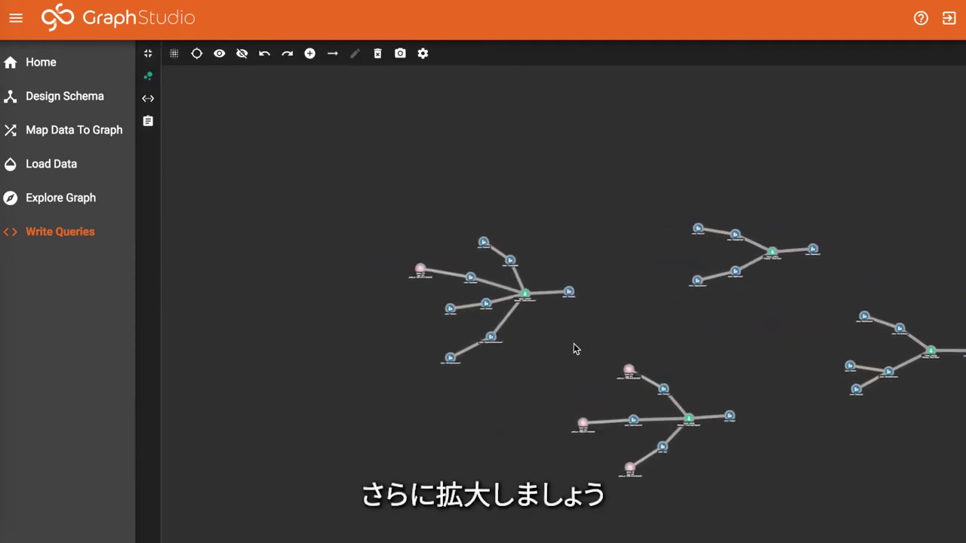
pyautogui.scroll(4, 573, 348)
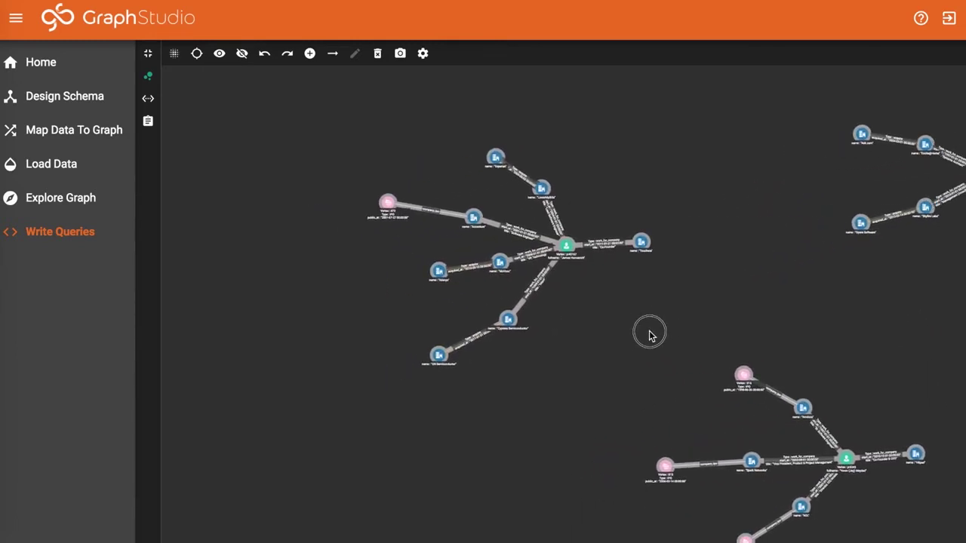
pyautogui.scroll(4, 638, 327)
pyautogui.moveTo(626, 322); pyautogui.dragTo(766, 451)
pyautogui.scroll(4, 689, 419)
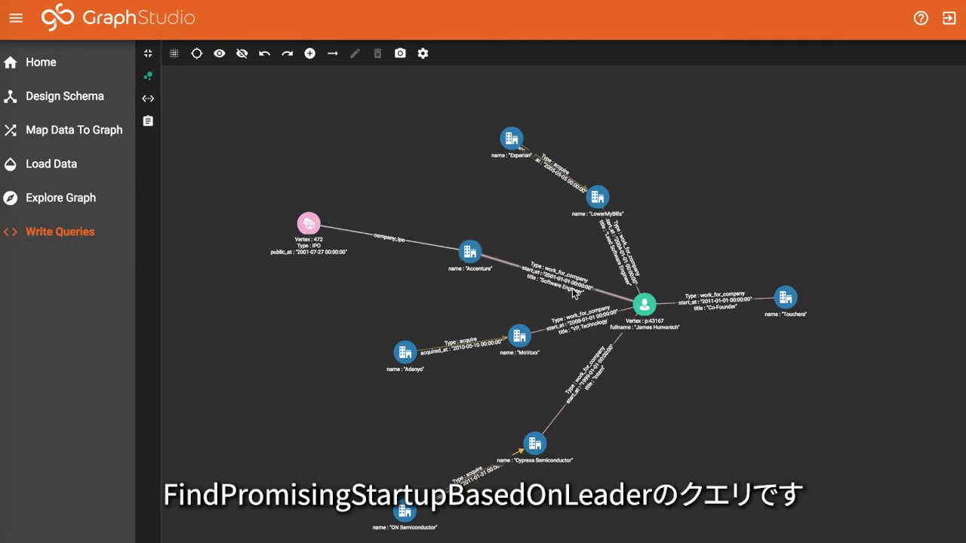
# - Restore the split view, open the InvestorSuccessfulExits query and expand its code editor
pyautogui.click(148, 52)
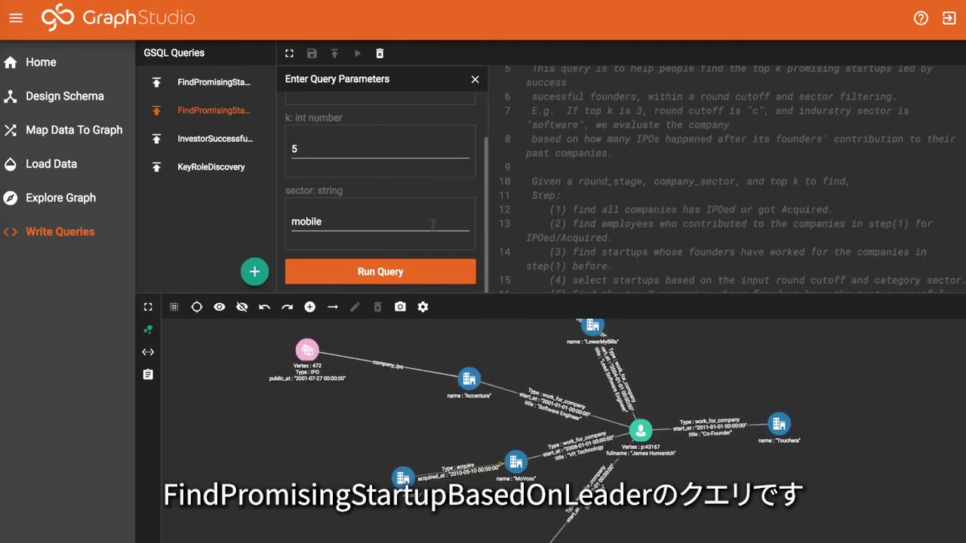
pyautogui.scroll(-3, 547, 159)
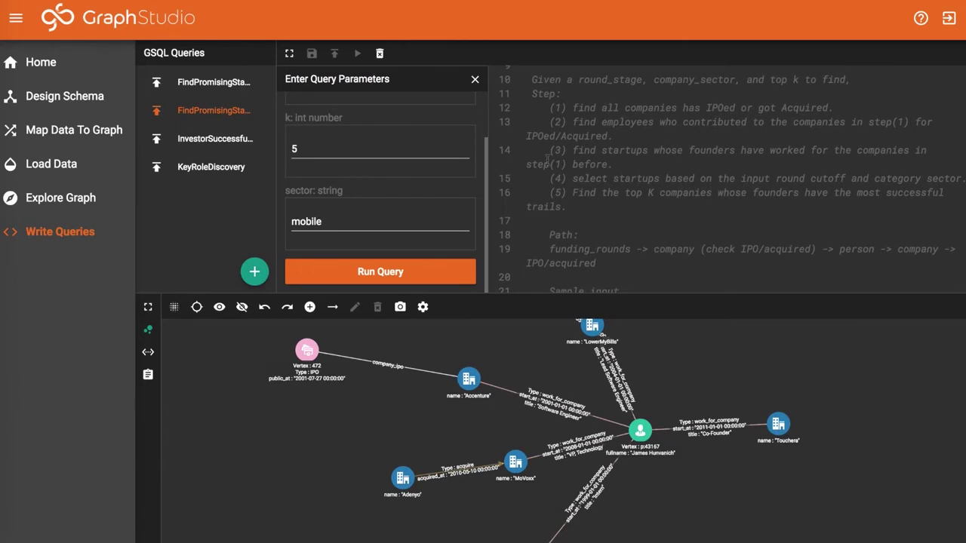
pyautogui.click(211, 140)
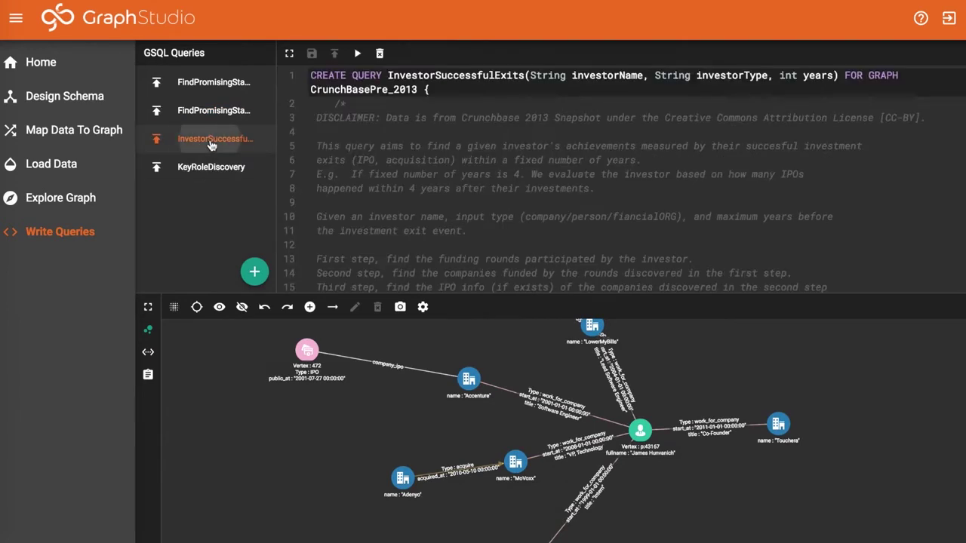
pyautogui.click(290, 54)
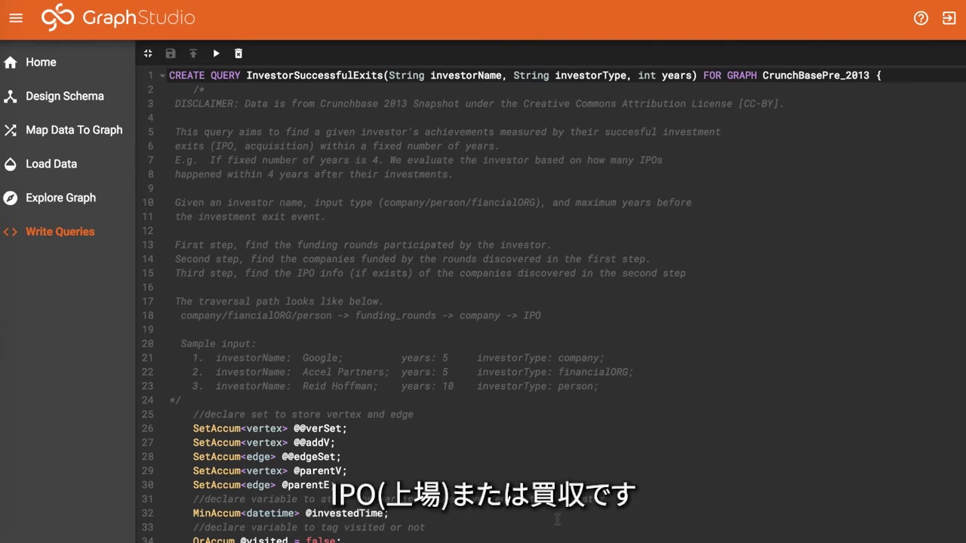
# - Enter the query parameters investorName Google, years 5 and investorType company
pyautogui.click(216, 53)
pyautogui.click(215, 134)
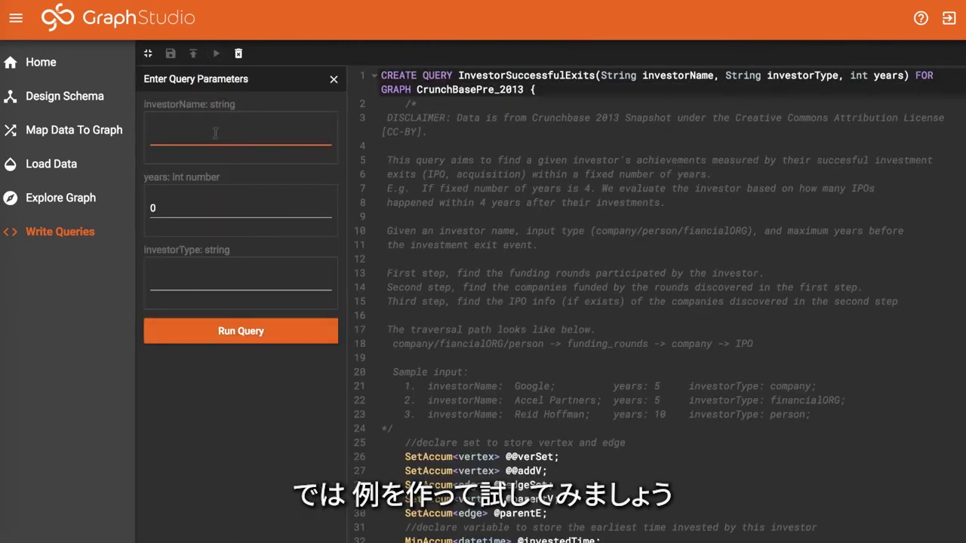
pyautogui.write('G')
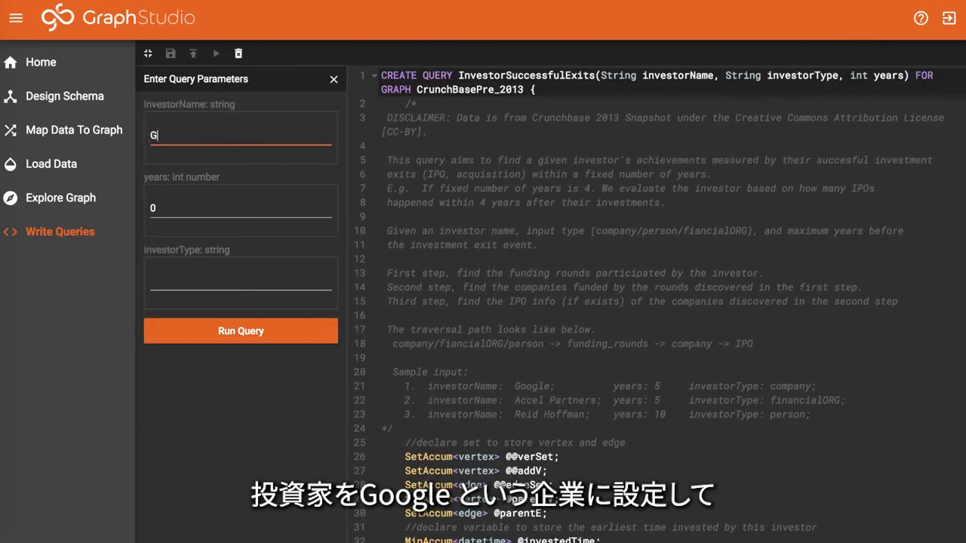
pyautogui.write('ooglw')
pyautogui.press('Tab')
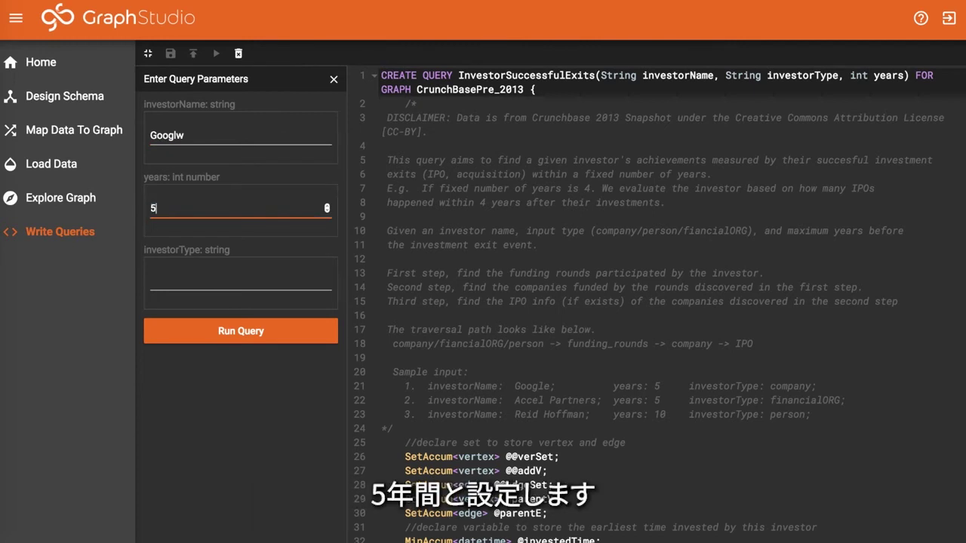
pyautogui.write('5')
pyautogui.click(211, 135)
pyautogui.press('BackSpace')
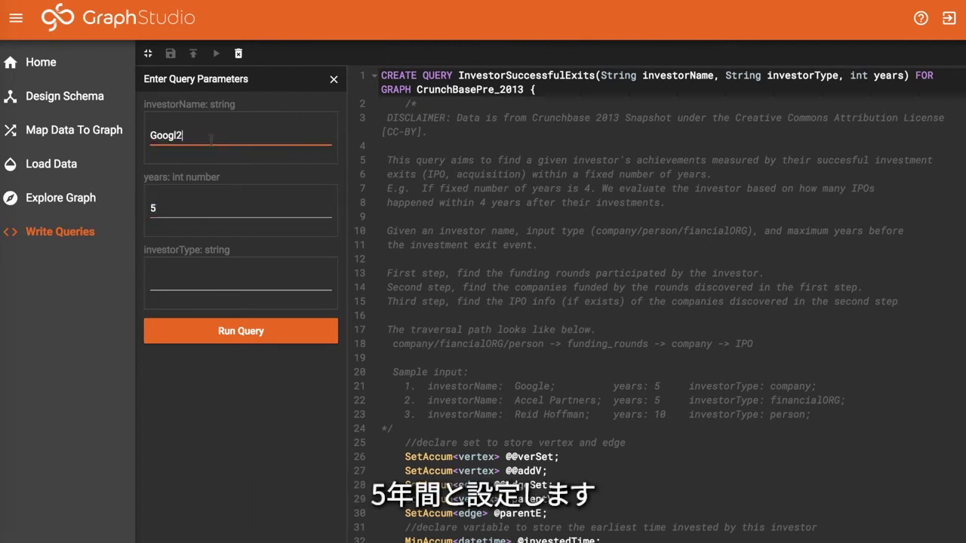
pyautogui.write('e')
pyautogui.click(224, 279)
pyautogui.write('company')
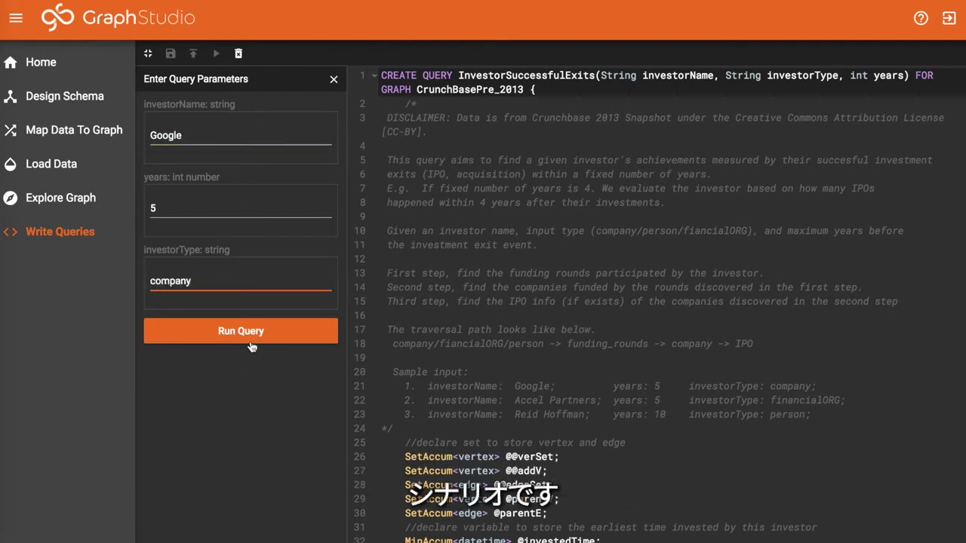
# - Run the InvestorSuccessfulExits query and change the layout of its result graph so the branches spread out around Google
pyautogui.click(252, 345)
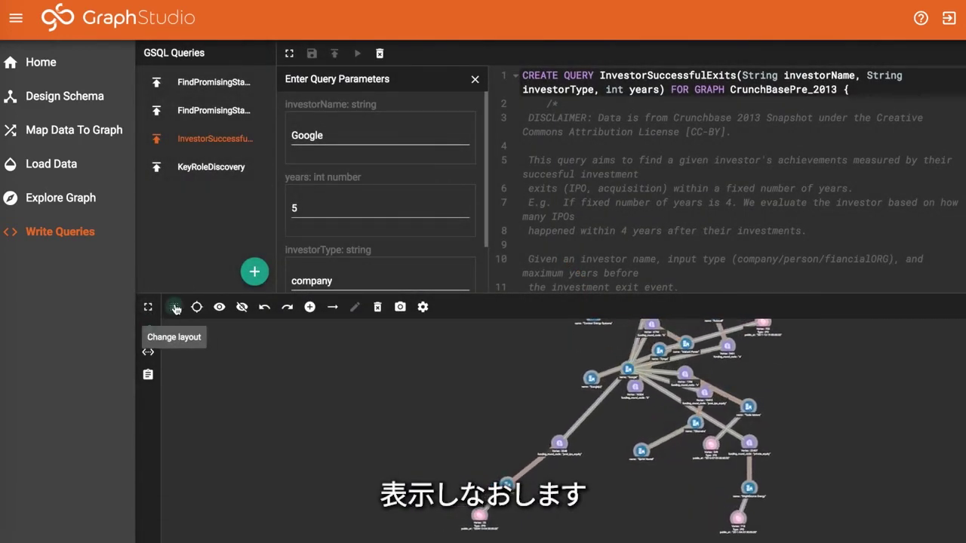
pyautogui.click(174, 308)
pyautogui.click(646, 473)
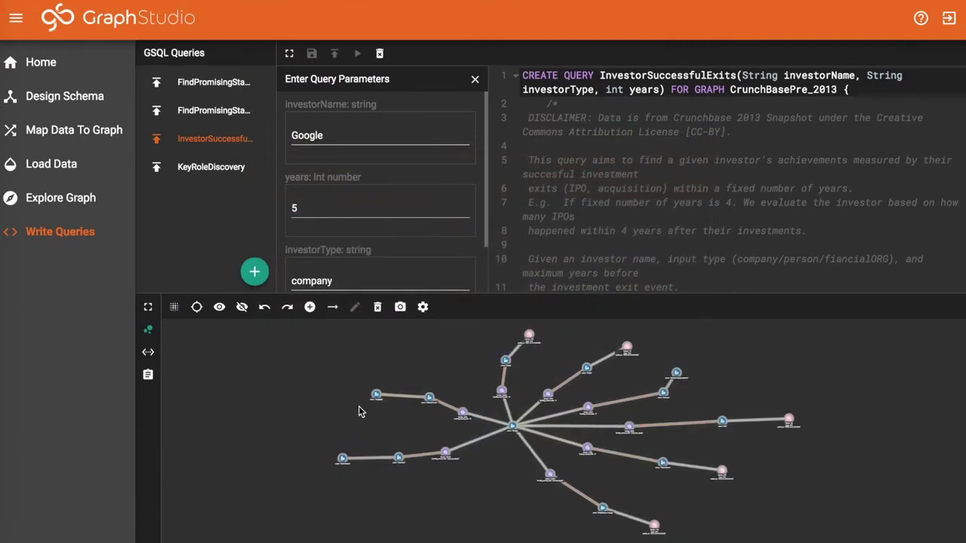
# - Add the funded_at attribute to the labels of funding_rounds vertices and apply the label settings
pyautogui.click(422, 307)
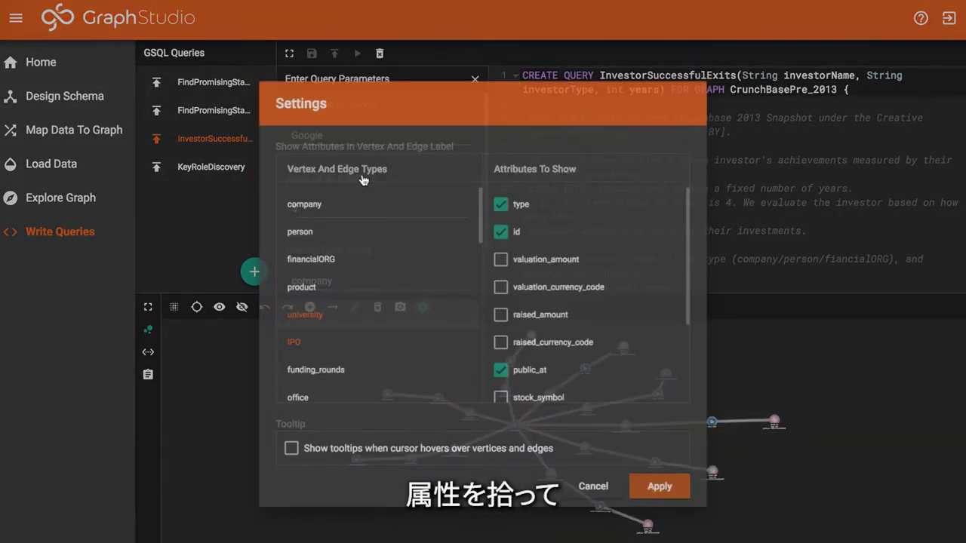
pyautogui.click(341, 240)
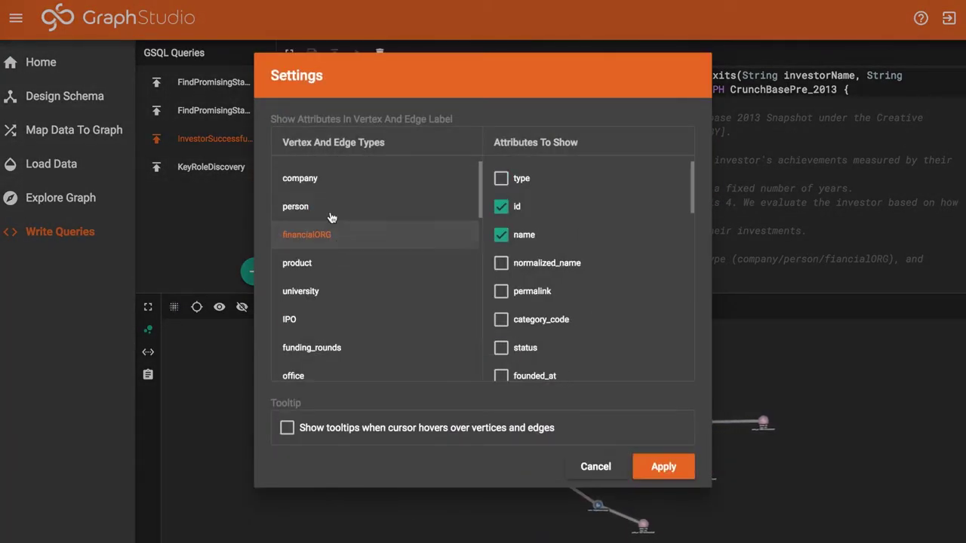
pyautogui.click(324, 181)
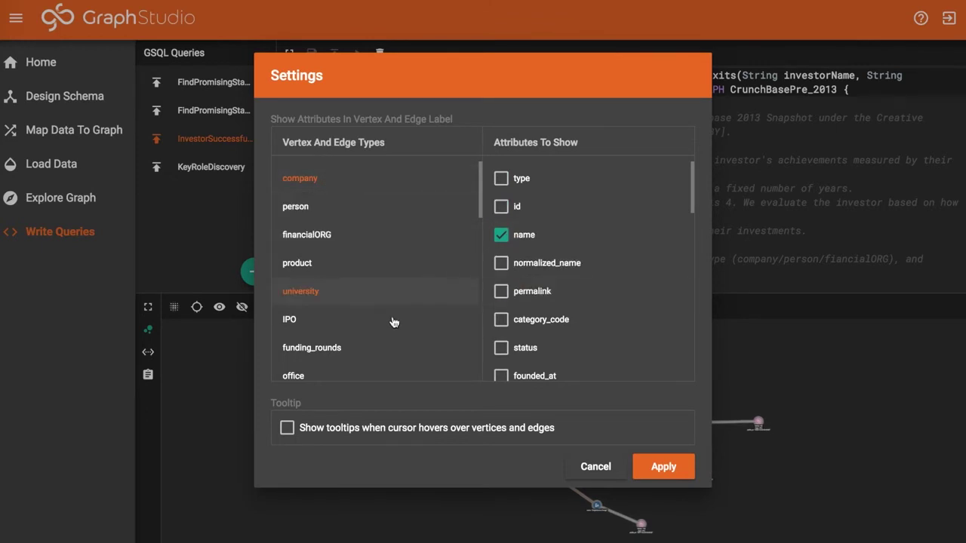
pyautogui.scroll(-2, 392, 322)
pyautogui.scroll(2, 372, 241)
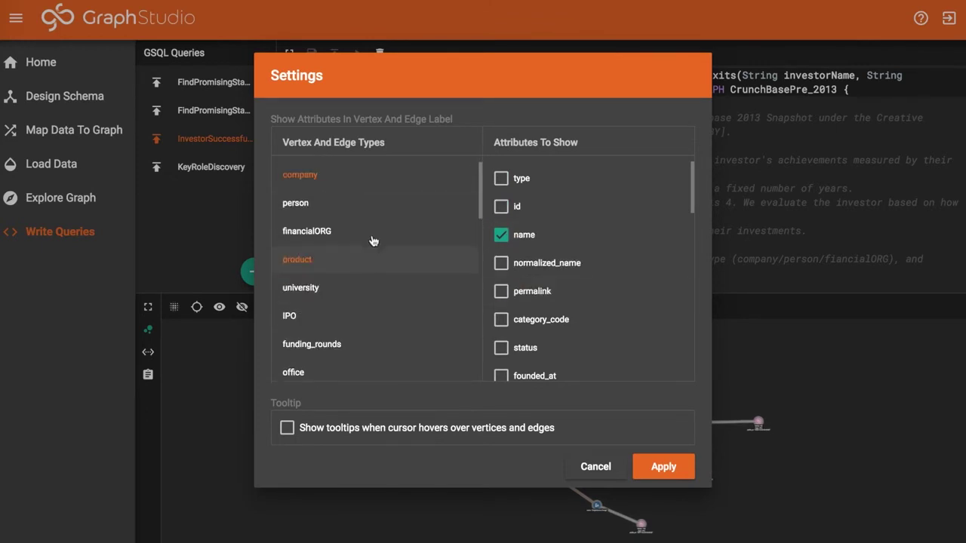
pyautogui.click(369, 204)
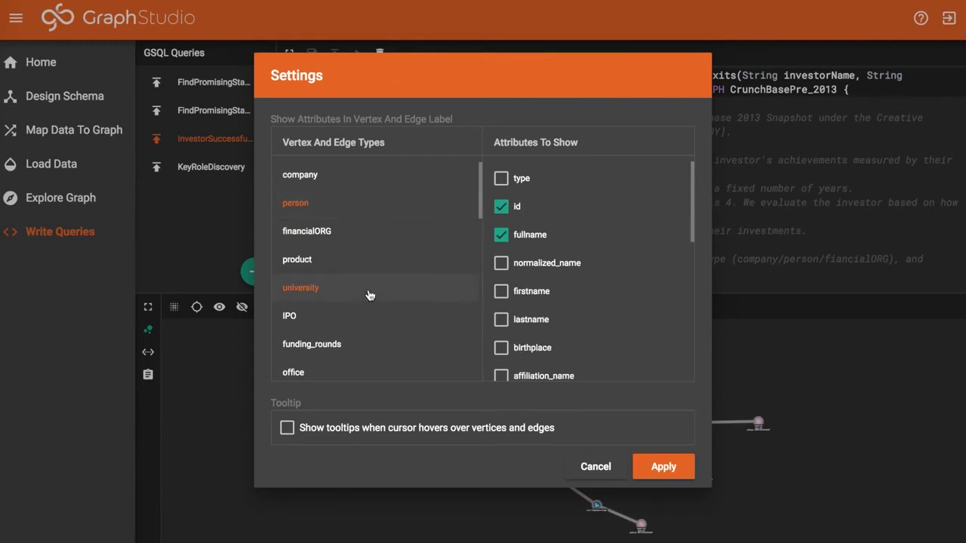
pyautogui.scroll(-1, 367, 334)
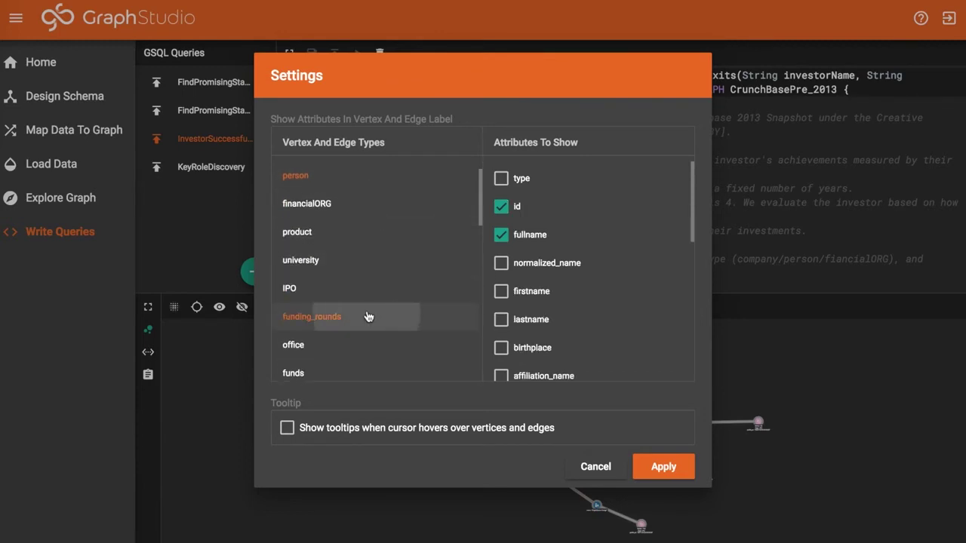
pyautogui.click(368, 316)
pyautogui.click(500, 235)
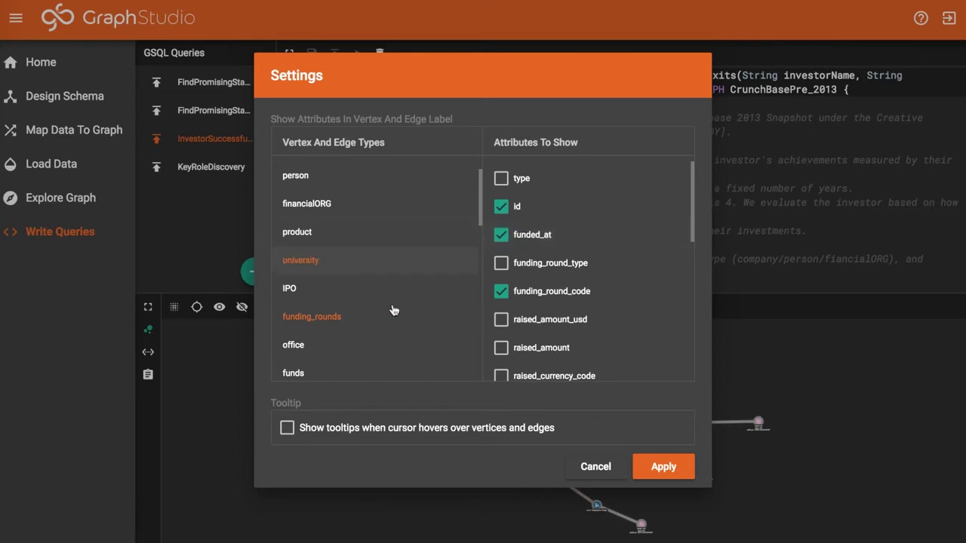
pyautogui.scroll(-5, 394, 317)
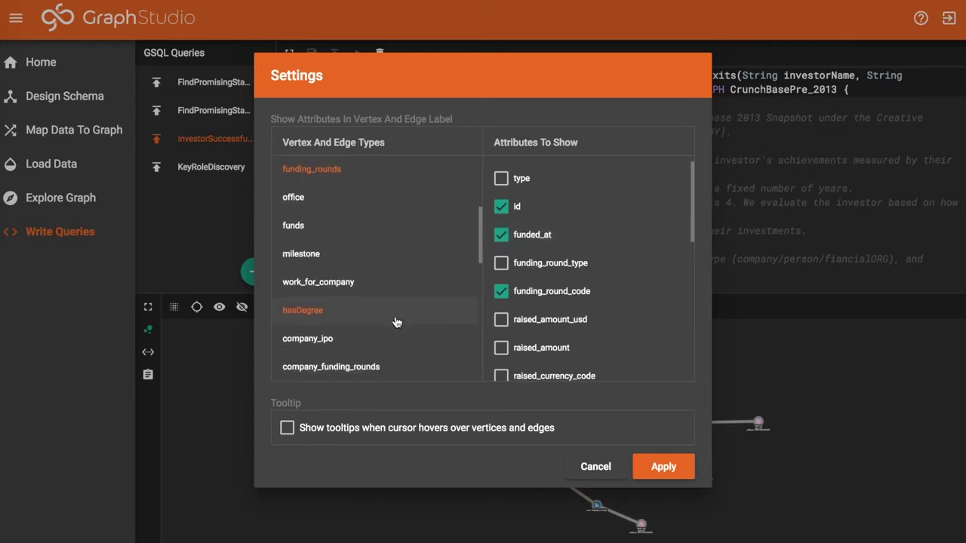
pyautogui.scroll(-6, 394, 319)
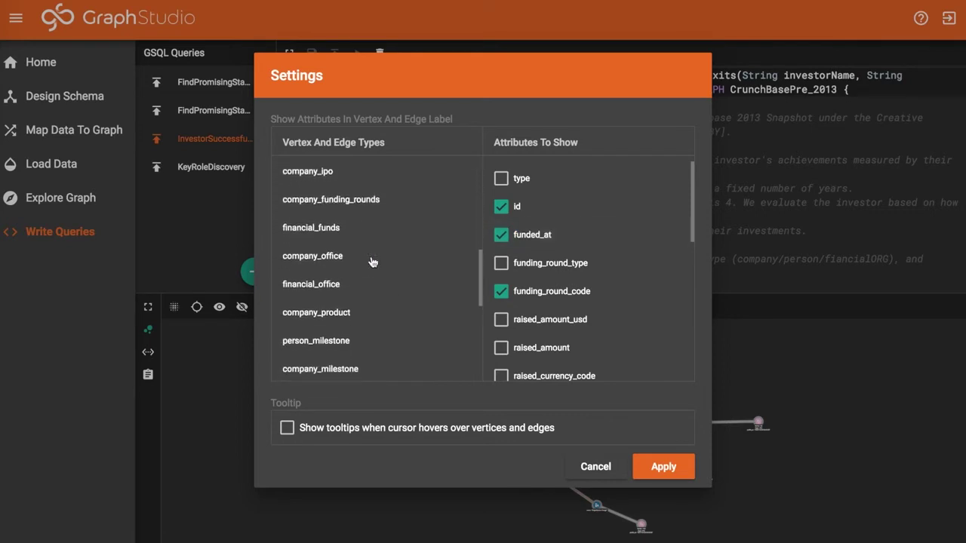
pyautogui.click(663, 467)
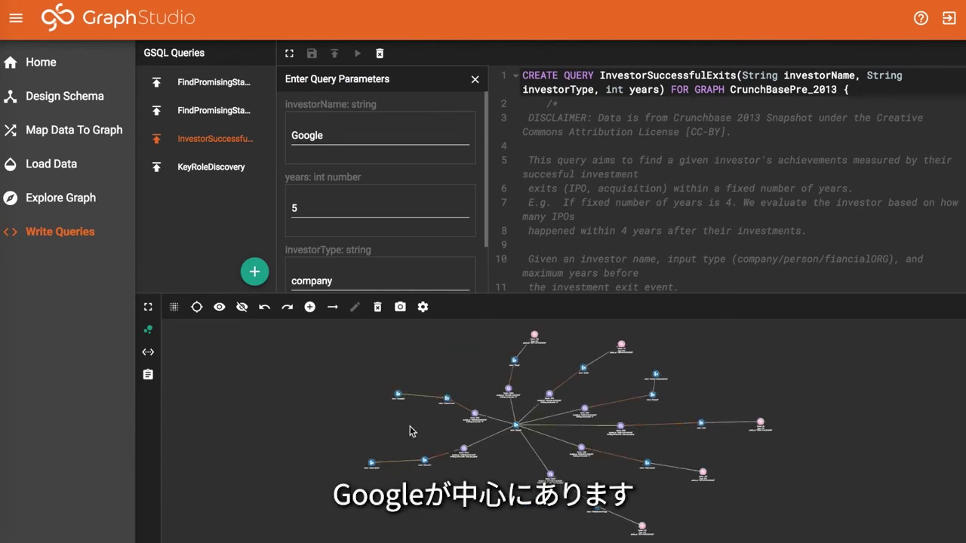
# - Expand the result graph to the full view and examine Google's funding rounds and the resulting IPOs and acquisitions, such as Baidu
pyautogui.click(148, 308)
pyautogui.scroll(3, 371, 199)
pyautogui.moveTo(449, 252); pyautogui.dragTo(319, 181)
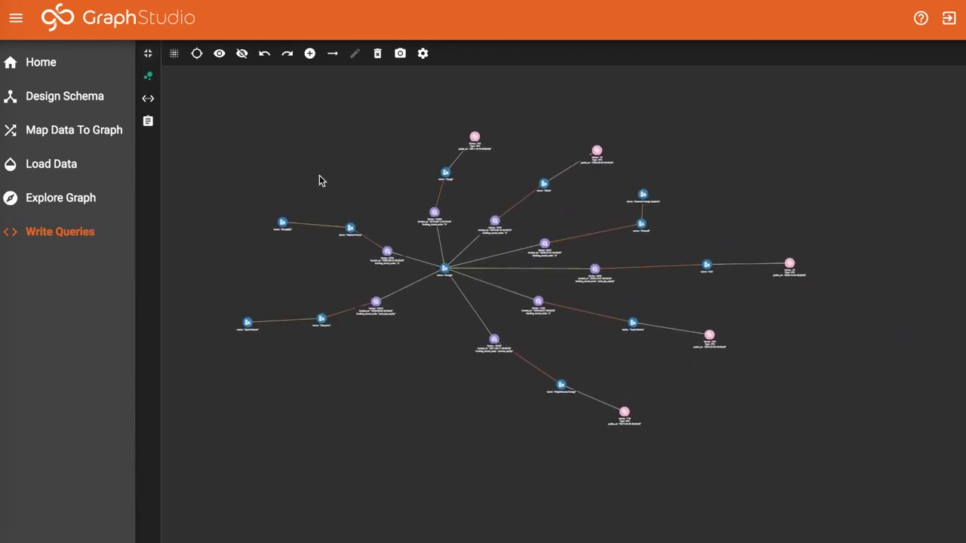
pyautogui.moveTo(396, 157); pyautogui.dragTo(399, 209)
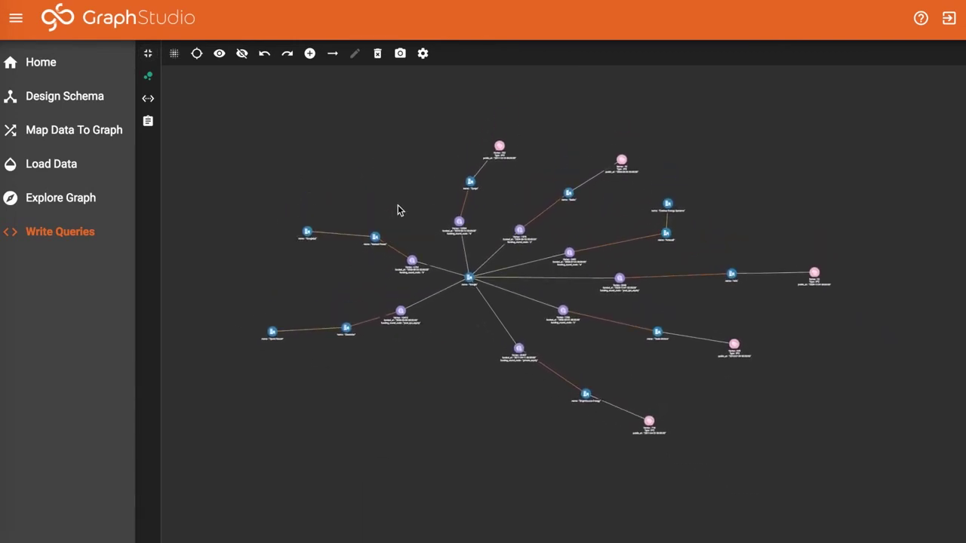
pyautogui.scroll(2, 398, 210)
pyautogui.scroll(5, 398, 210)
pyautogui.moveTo(435, 252); pyautogui.dragTo(441, 224)
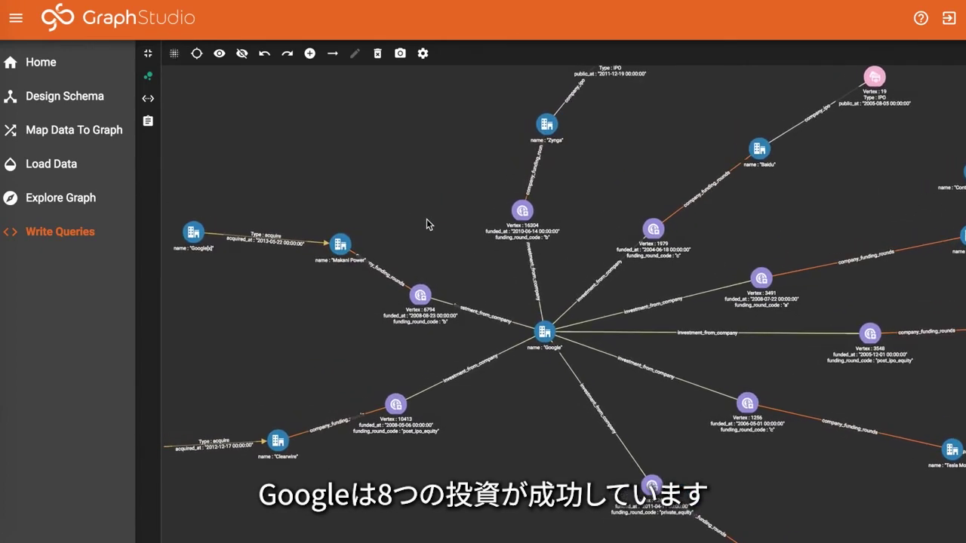
pyautogui.scroll(-2, 423, 226)
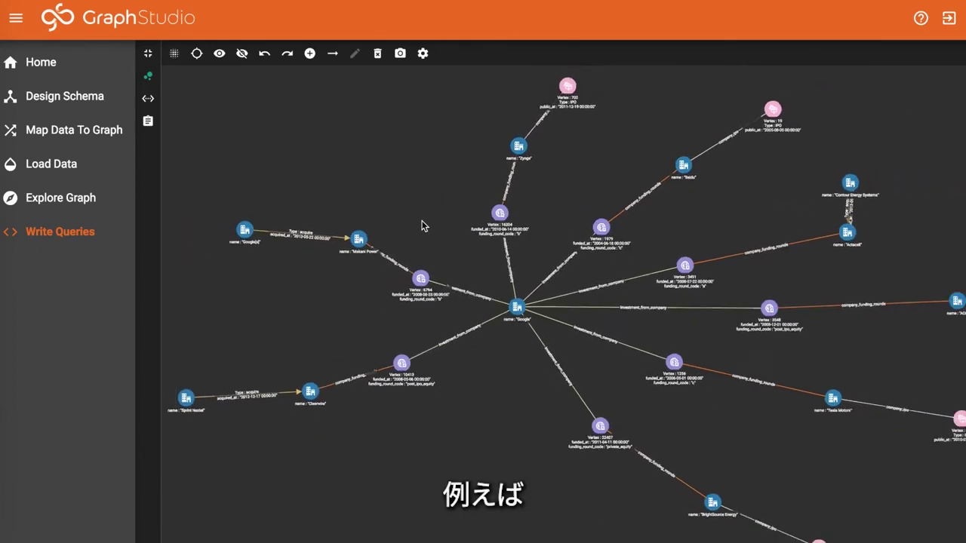
pyautogui.scroll(-2, 420, 226)
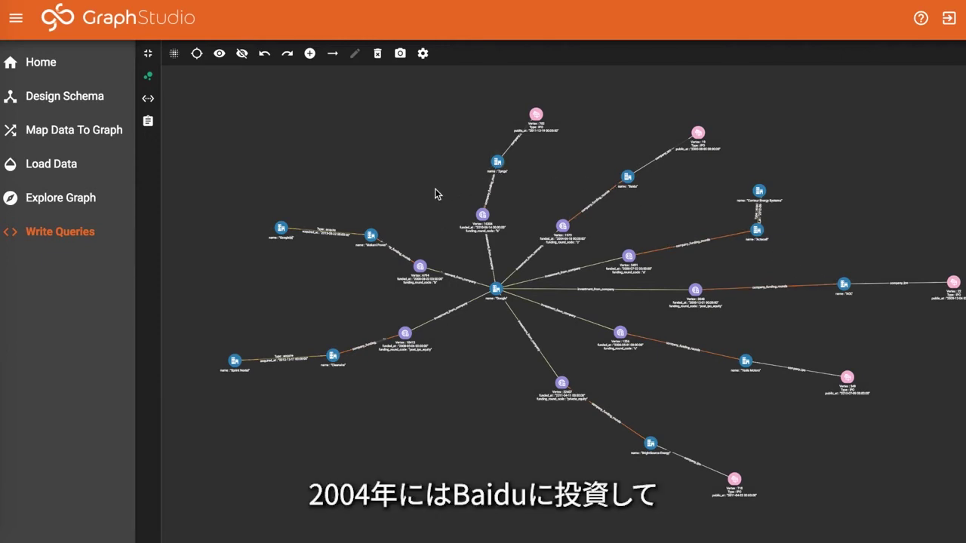
pyautogui.scroll(5, 432, 194)
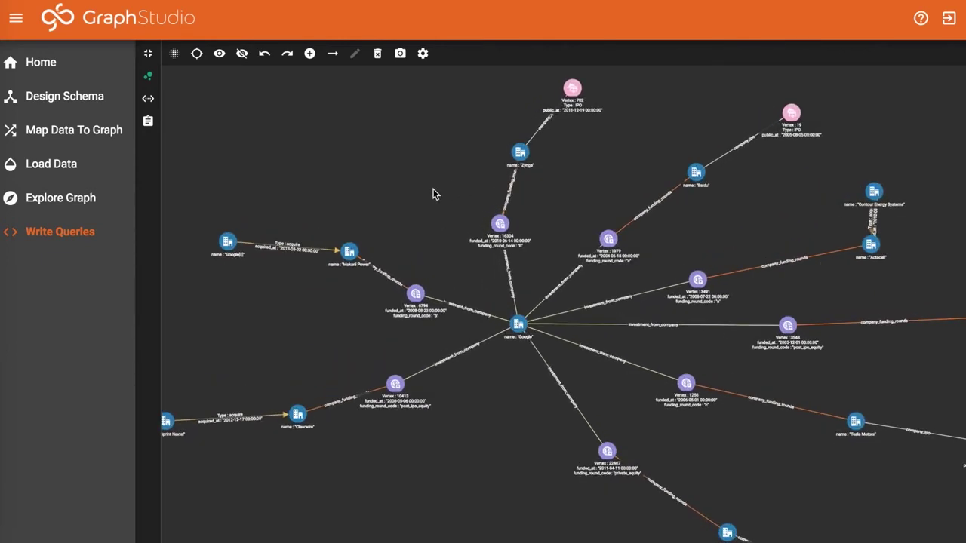
# - Examine the Baidu branch of Google's result graph, comparing its funding date with its IPO date, along with the neighbouring branches
pyautogui.scroll(2, 432, 194)
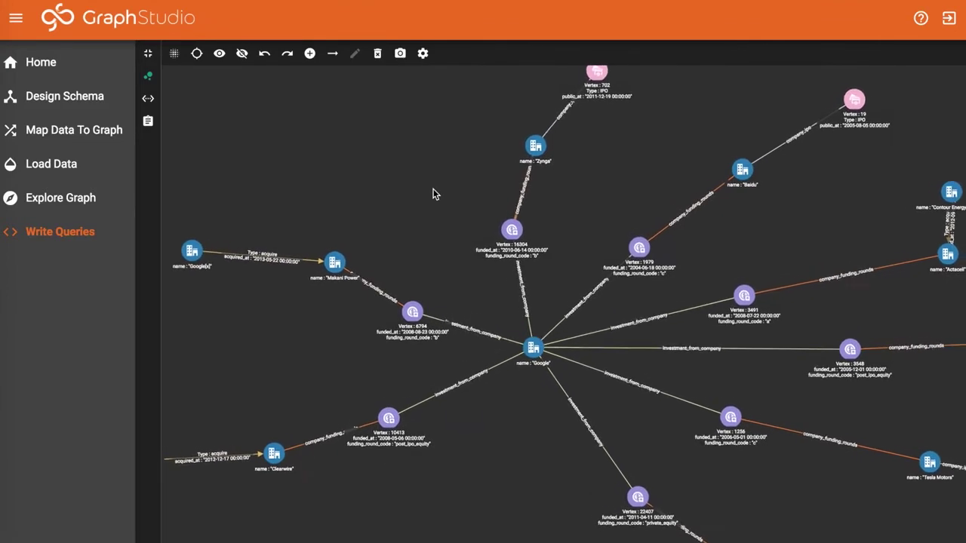
pyautogui.moveTo(432, 194); pyautogui.dragTo(434, 218)
pyautogui.click(459, 327)
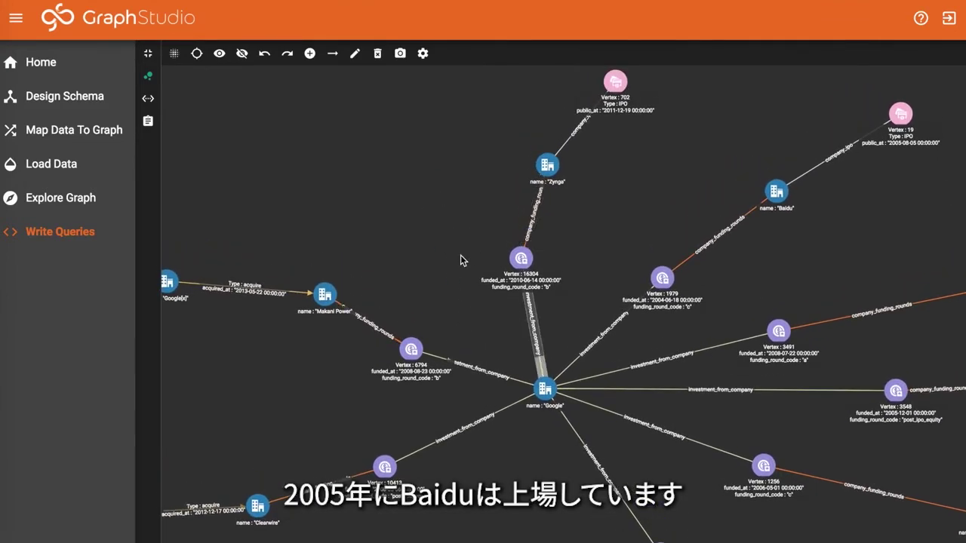
pyautogui.moveTo(460, 259)
pyautogui.mouseDown()
pyautogui.moveTo(465, 320)
pyautogui.moveTo(474, 309)
pyautogui.moveTo(453, 297)
pyautogui.mouseUp()
pyautogui.click(763, 259)
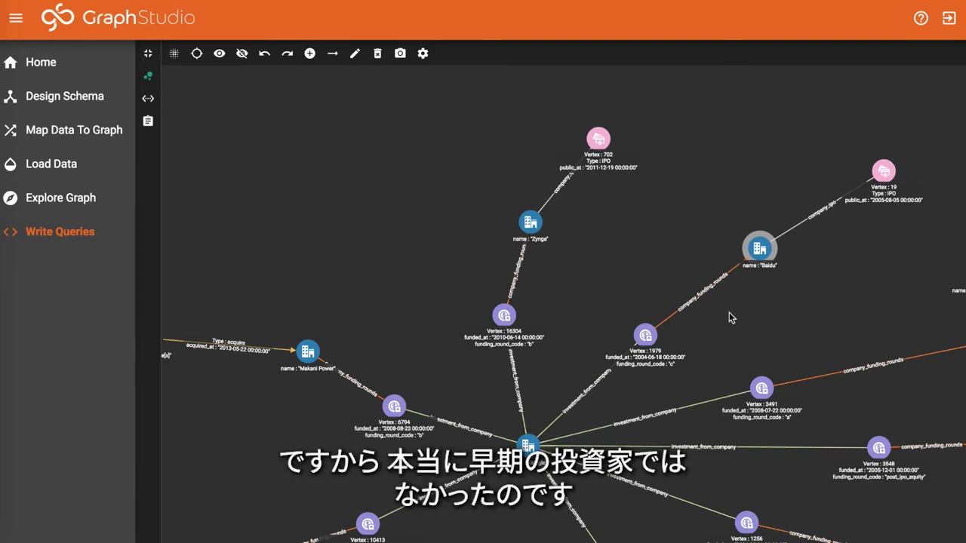
pyautogui.moveTo(800, 273)
pyautogui.mouseDown()
pyautogui.moveTo(772, 299)
pyautogui.moveTo(783, 289)
pyautogui.mouseUp()
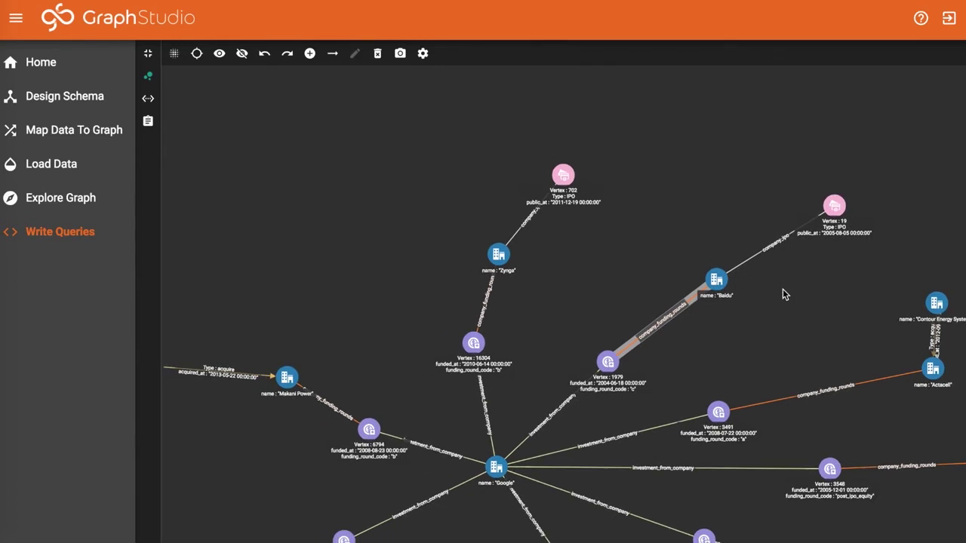
pyautogui.scroll(-1, 783, 292)
pyautogui.moveTo(754, 332); pyautogui.dragTo(780, 288)
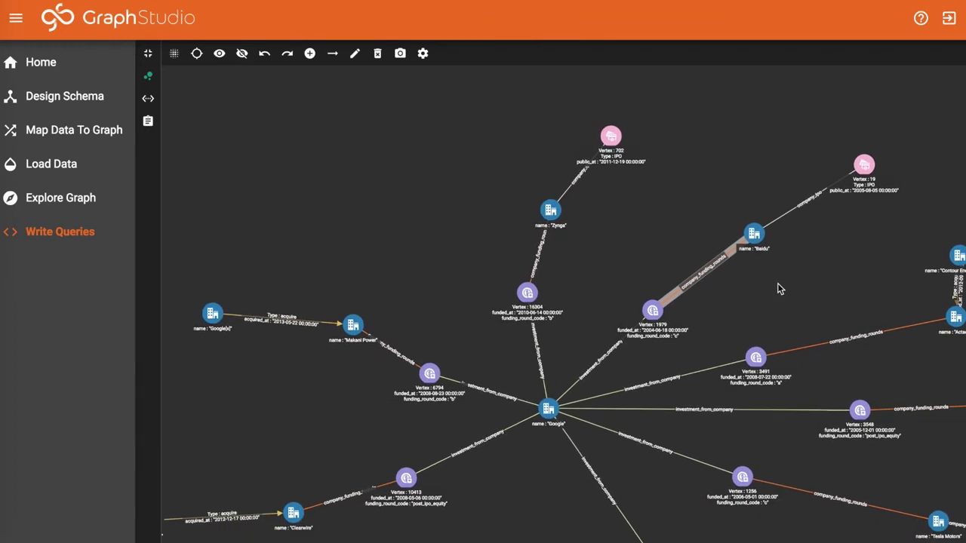
pyautogui.scroll(-3, 739, 307)
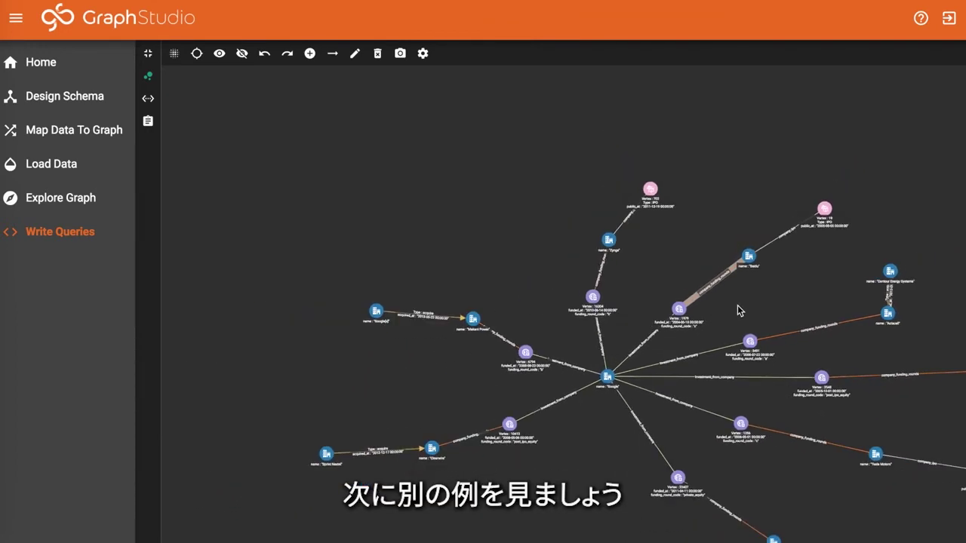
pyautogui.moveTo(755, 308); pyautogui.dragTo(700, 283)
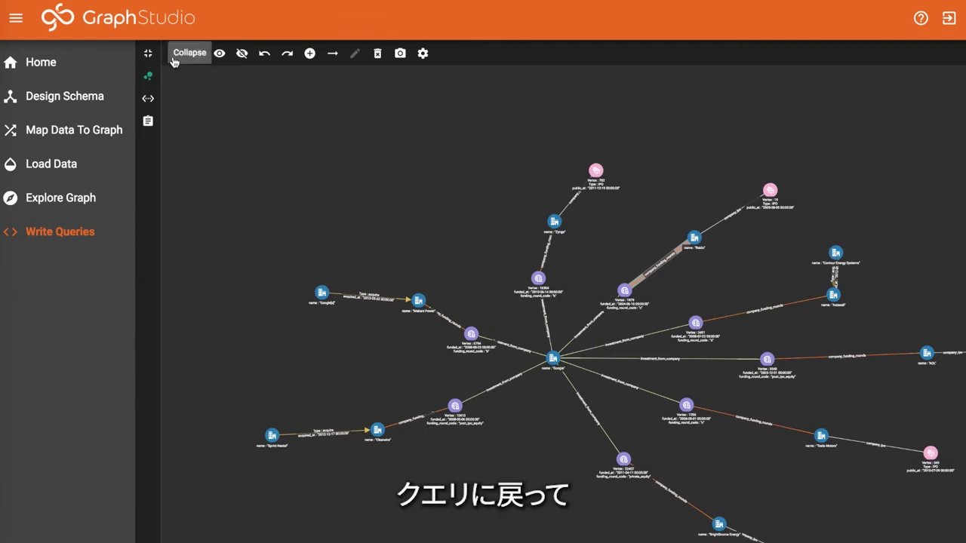
# - Collapse the result graph and set the query parameters to investorName Accel Partners, years 1 and investorType financialORG
pyautogui.click(148, 53)
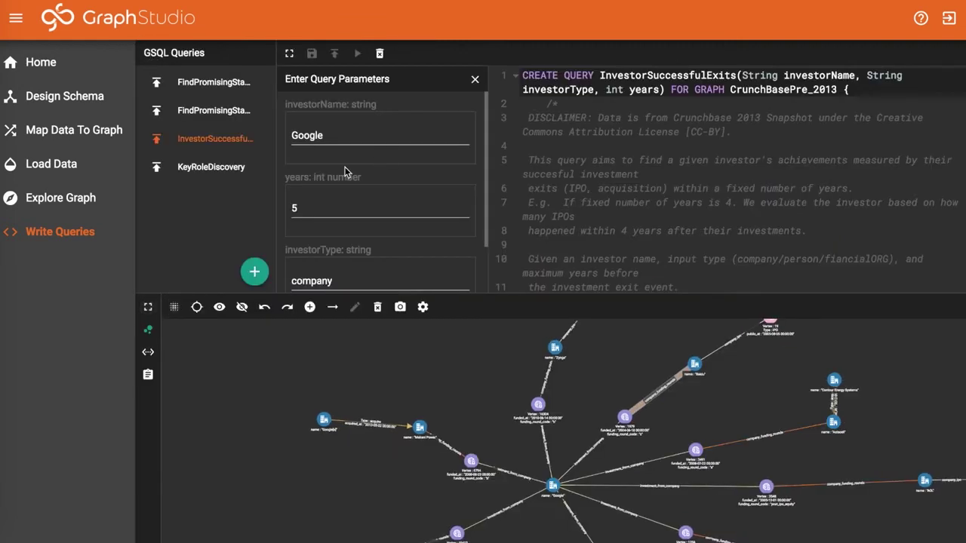
pyautogui.doubleClick(289, 138)
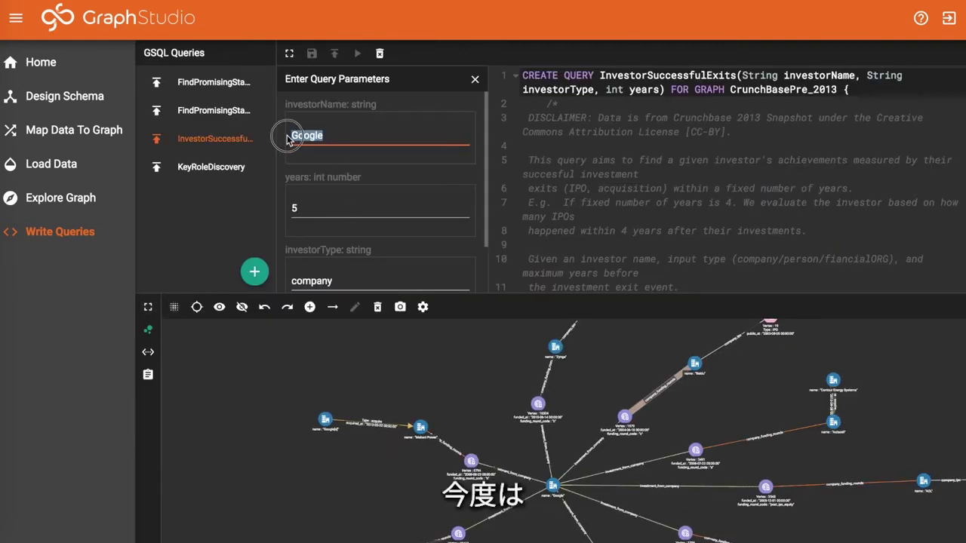
pyautogui.press('BackSpace')
pyautogui.scroll(-1, 572, 197)
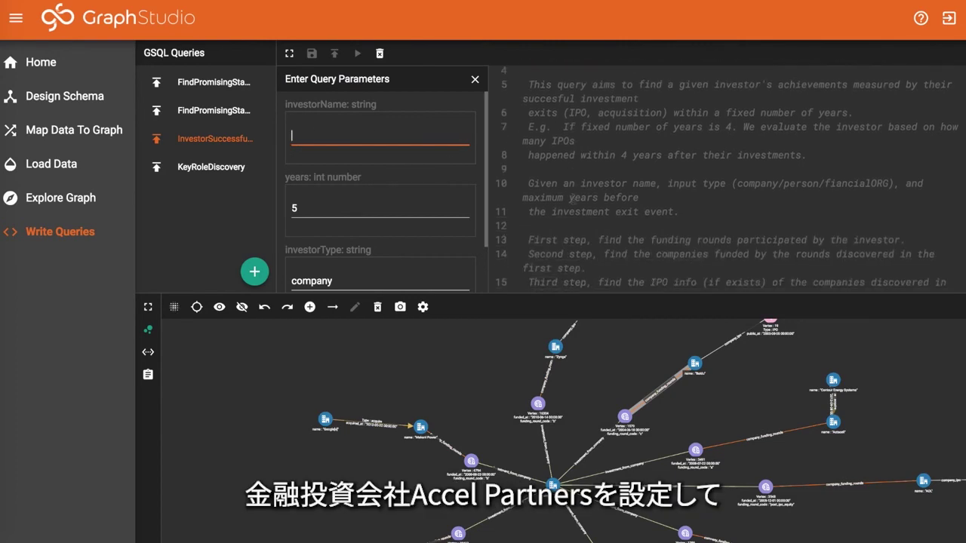
pyautogui.scroll(-2, 572, 198)
pyautogui.scroll(-2, 541, 145)
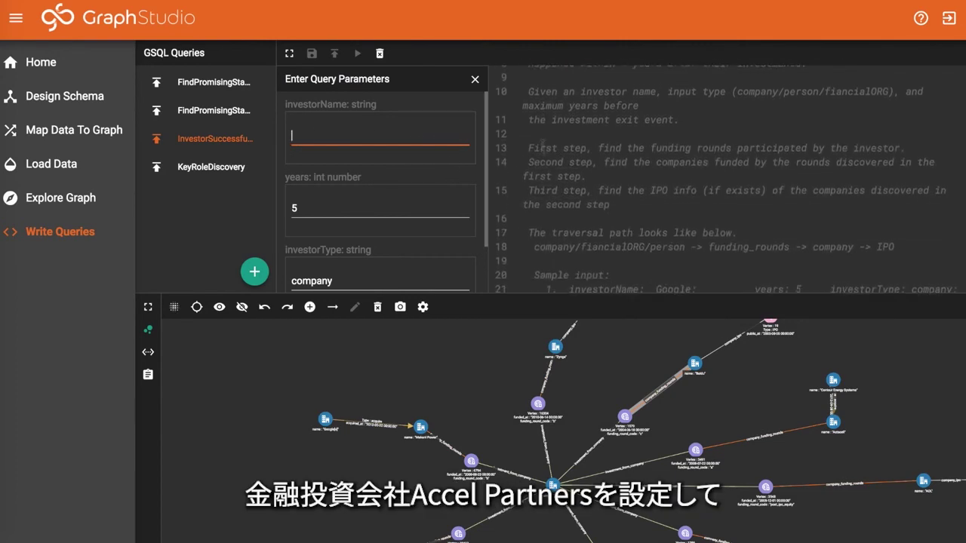
pyautogui.scroll(-2, 541, 142)
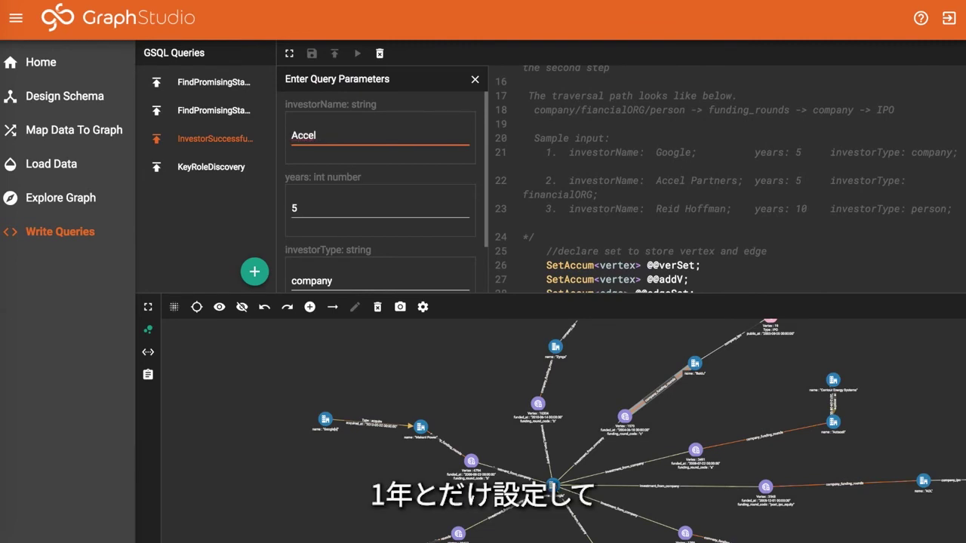
pyautogui.write('ers')
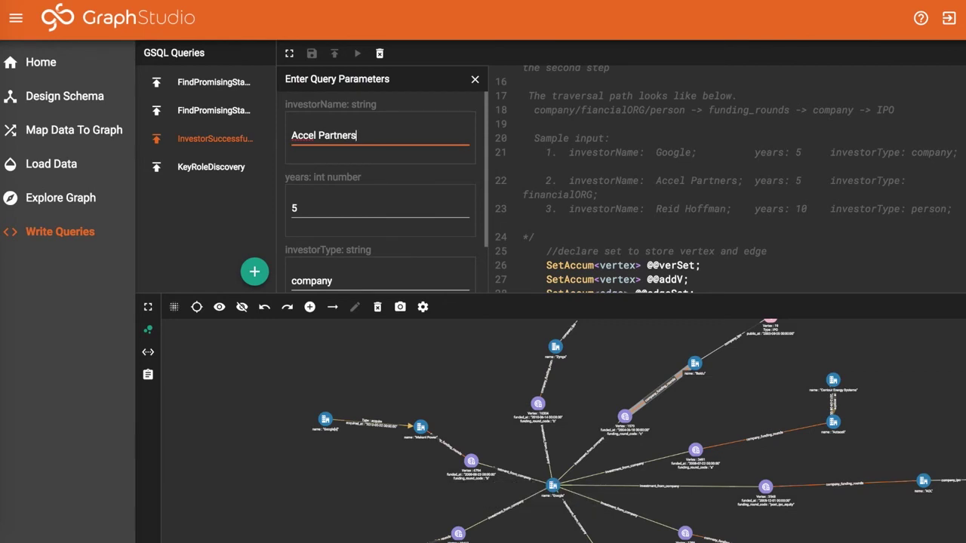
pyautogui.press('Tab')
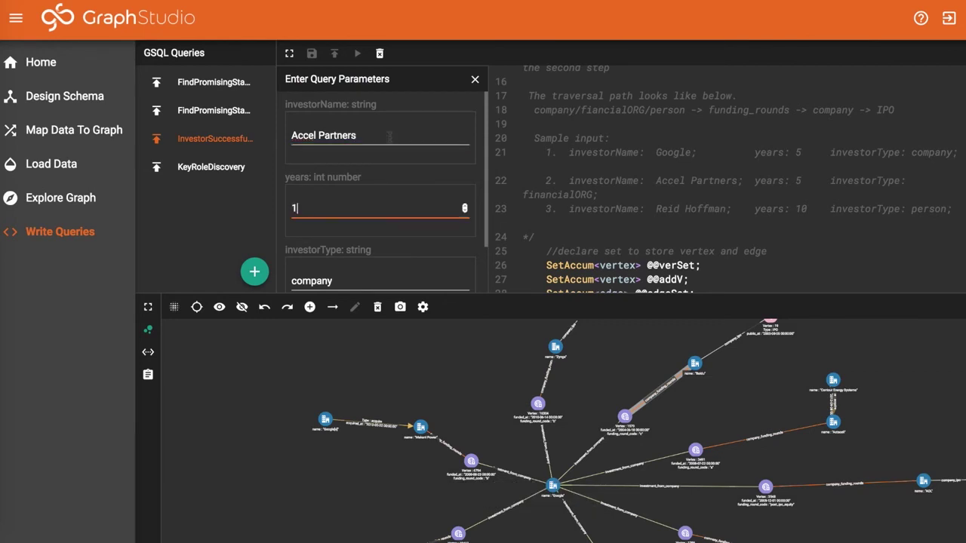
pyautogui.scroll(-2, 367, 234)
pyautogui.doubleClick(317, 220)
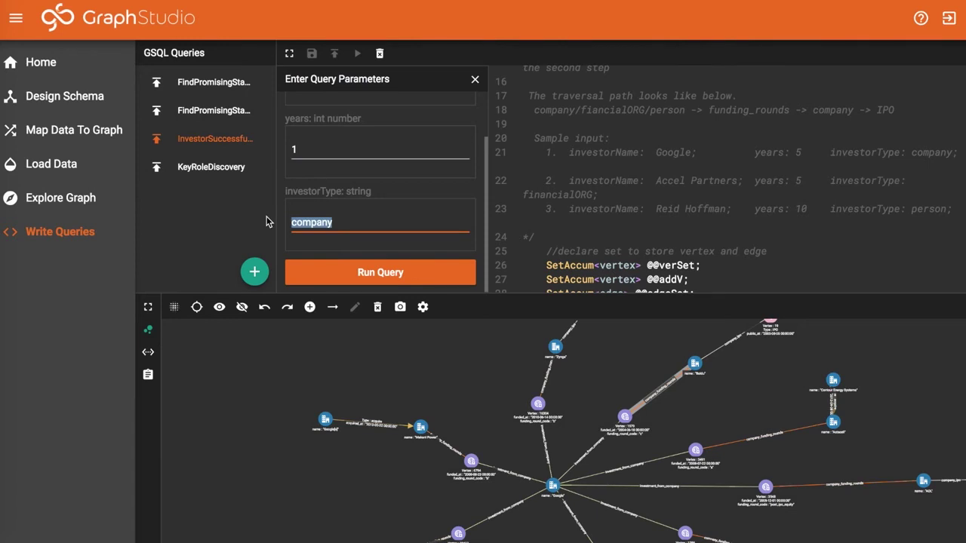
pyautogui.write('financialORG')
# - Run the InvestorSuccessfulExits query for Accel Partners and apply the Force layout to its result graph
pyautogui.click(320, 275)
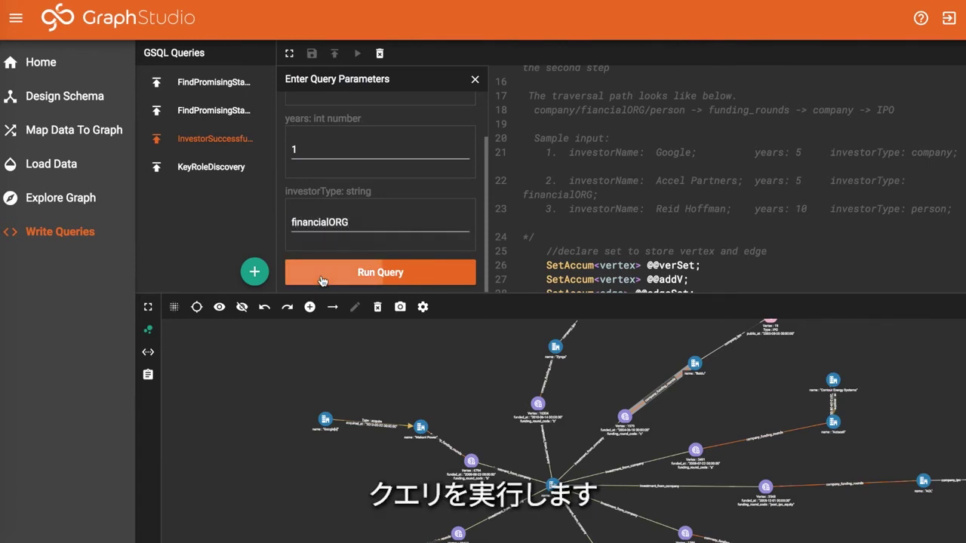
pyautogui.click(175, 307)
pyautogui.click(663, 471)
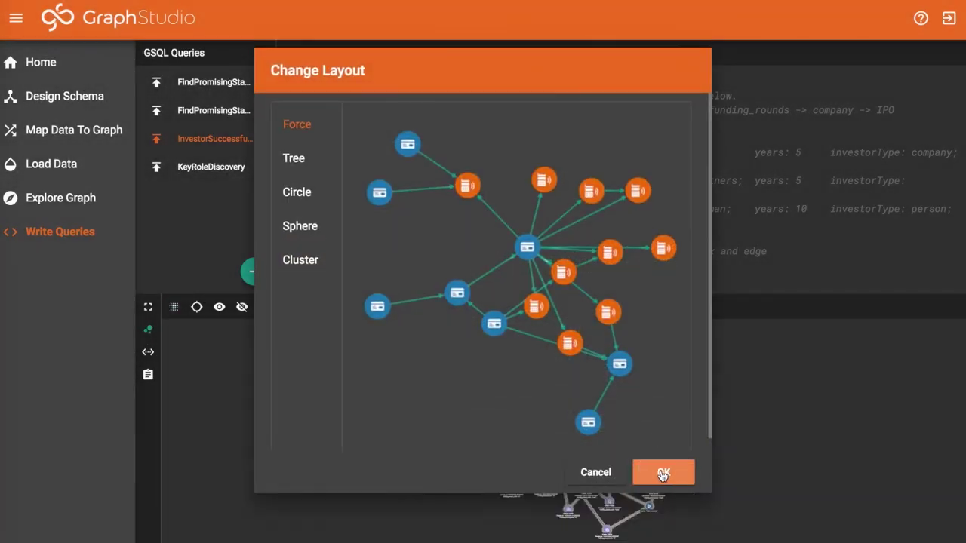
# - Expand the graph to the full view and examine Accel Partners' funding rounds and acquisitions, such as those by Juniper Networks
pyautogui.click(148, 306)
pyautogui.click(565, 233)
pyautogui.click(557, 234)
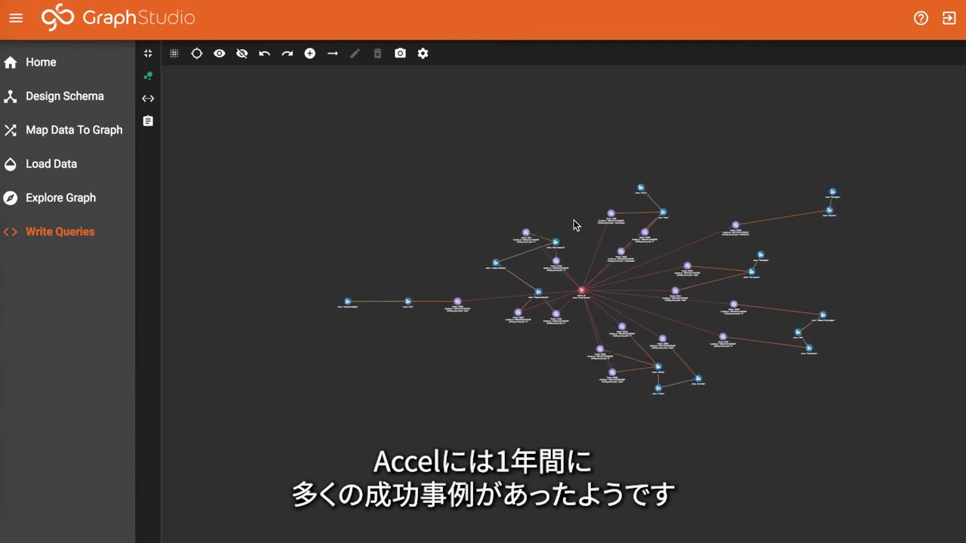
pyautogui.click(577, 219)
pyautogui.click(573, 215)
pyautogui.click(571, 235)
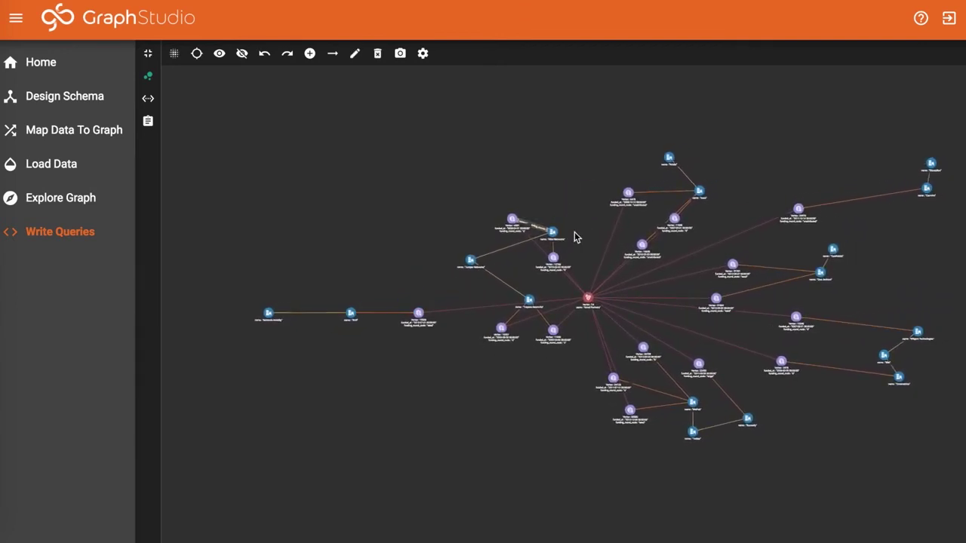
pyautogui.click(588, 241)
pyautogui.click(597, 231)
pyautogui.click(593, 234)
pyautogui.click(592, 234)
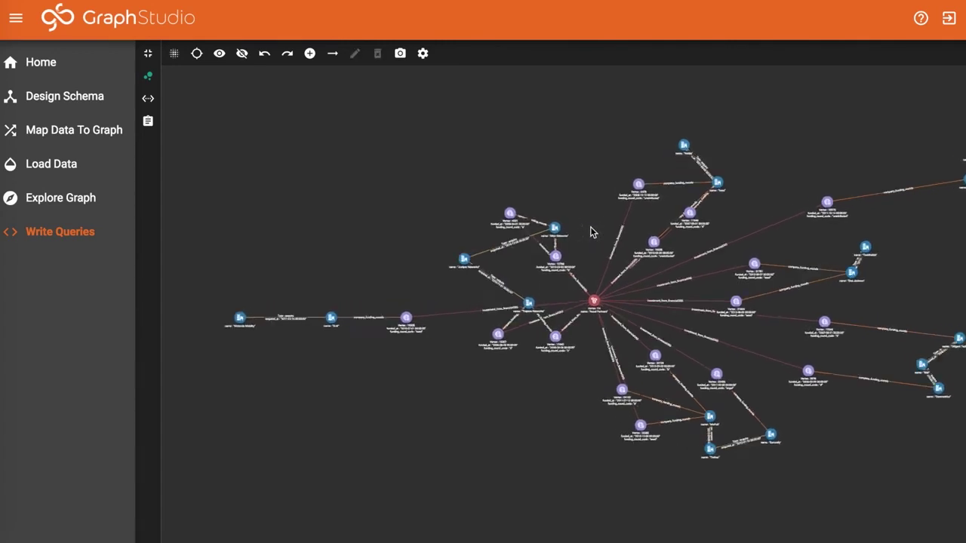
pyautogui.scroll(2, 592, 234)
pyautogui.moveTo(593, 234); pyautogui.dragTo(528, 224)
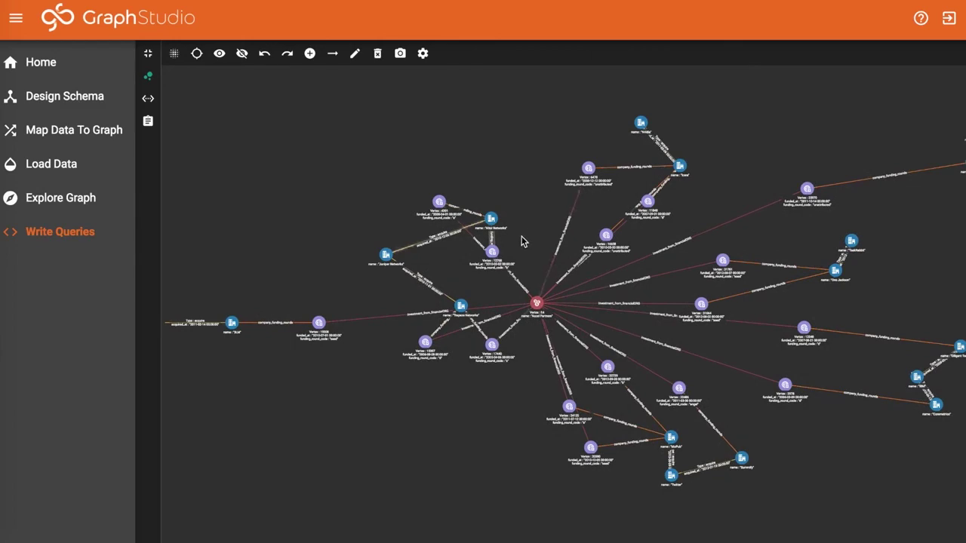
pyautogui.scroll(1, 520, 241)
pyautogui.scroll(1, 528, 264)
pyautogui.scroll(1, 528, 262)
pyautogui.scroll(1, 528, 261)
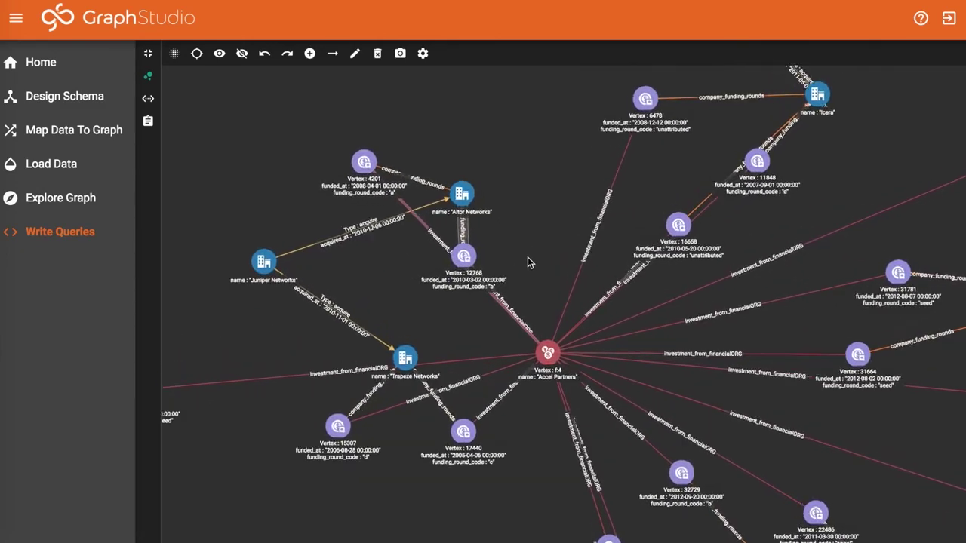
# - Return to the query parameters and enter investorName Reid Hoffman, years 10 and investorType person
pyautogui.click(151, 58)
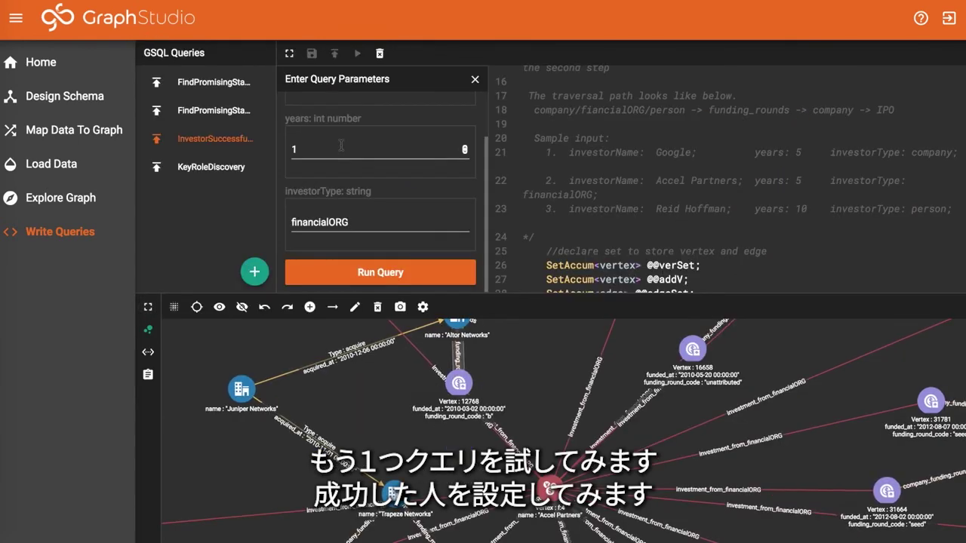
pyautogui.scroll(2, 341, 146)
pyautogui.click(363, 136)
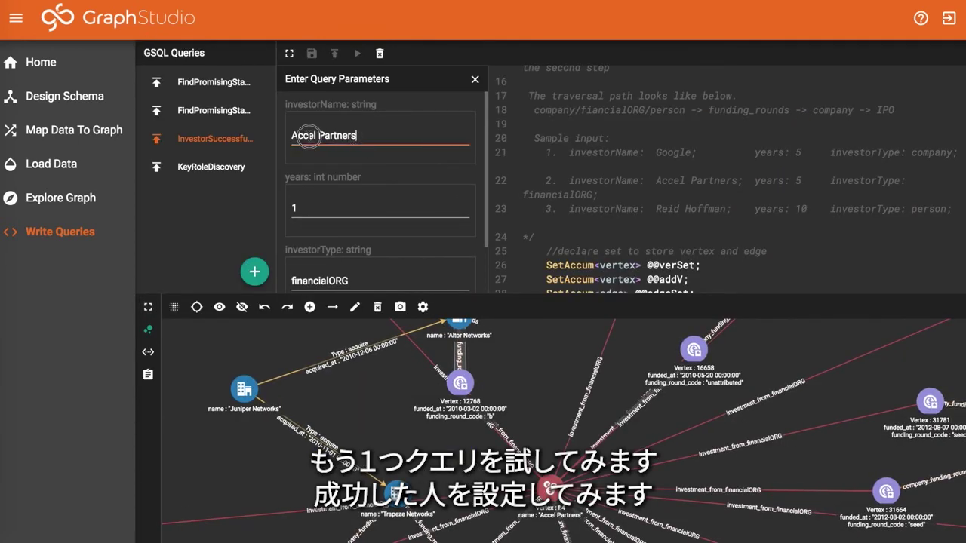
pyautogui.hotkey('ctrl', 'a')
pyautogui.press('BackSpace')
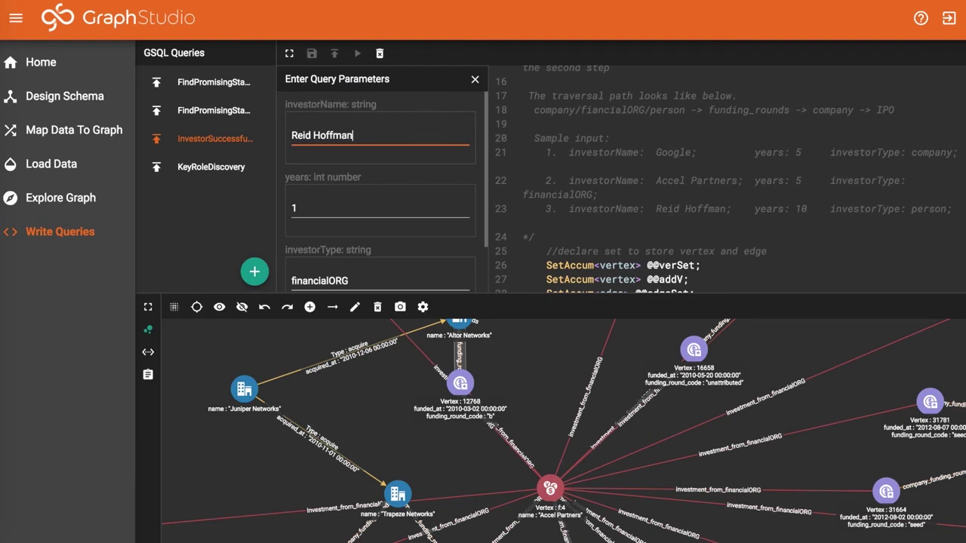
pyautogui.press('Tab')
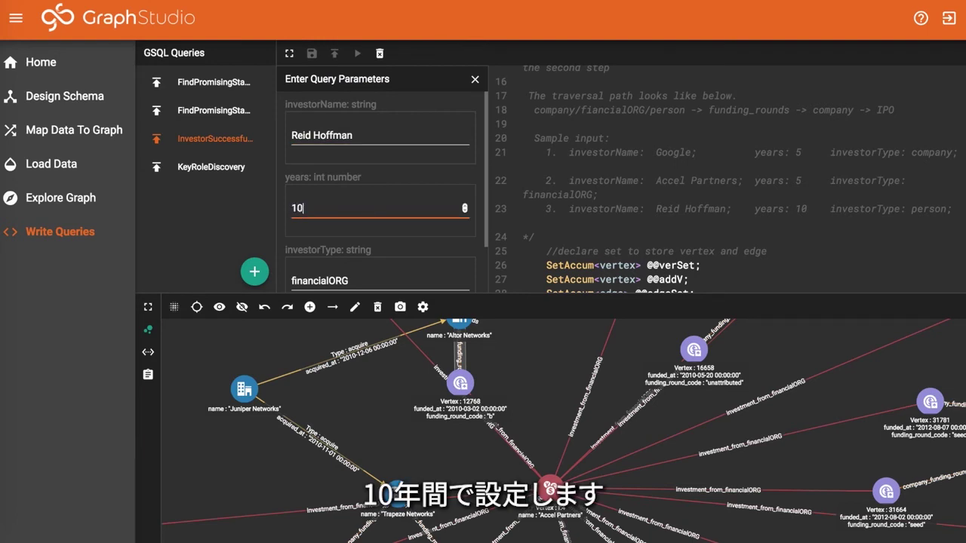
pyautogui.press('Tab')
pyautogui.write('pe')
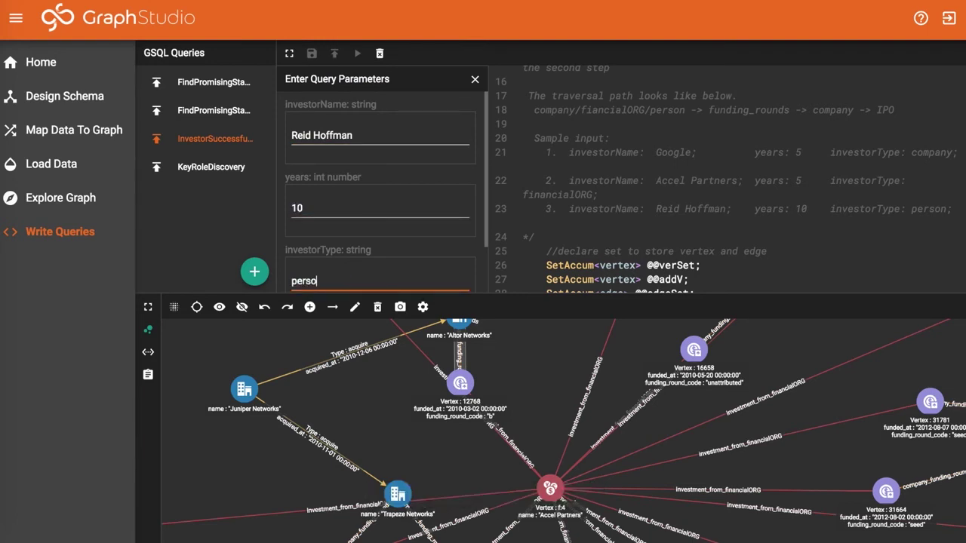
# - Run the query for Reid Hoffman and show its result graph in the Force layout at full view
pyautogui.scroll(-2, 457, 148)
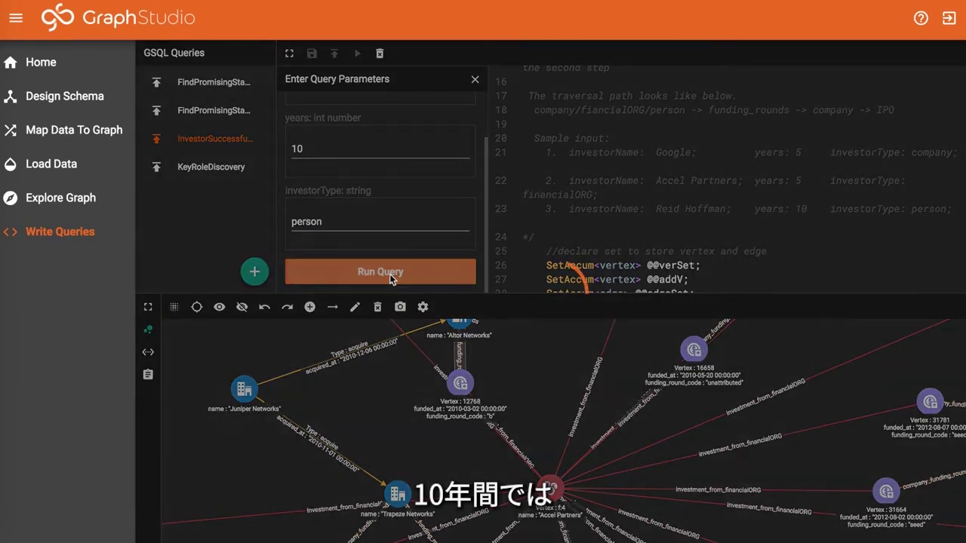
pyautogui.click(389, 273)
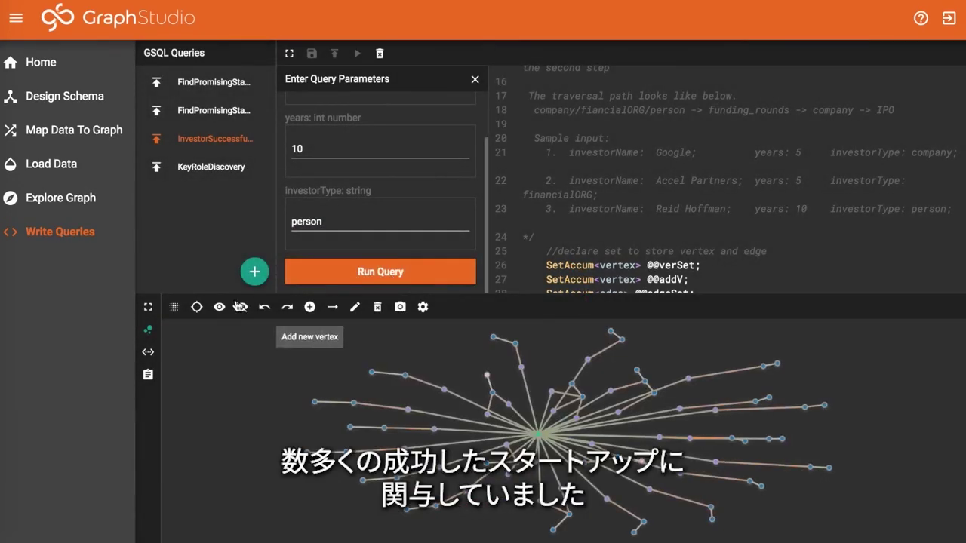
pyautogui.click(174, 307)
pyautogui.click(668, 474)
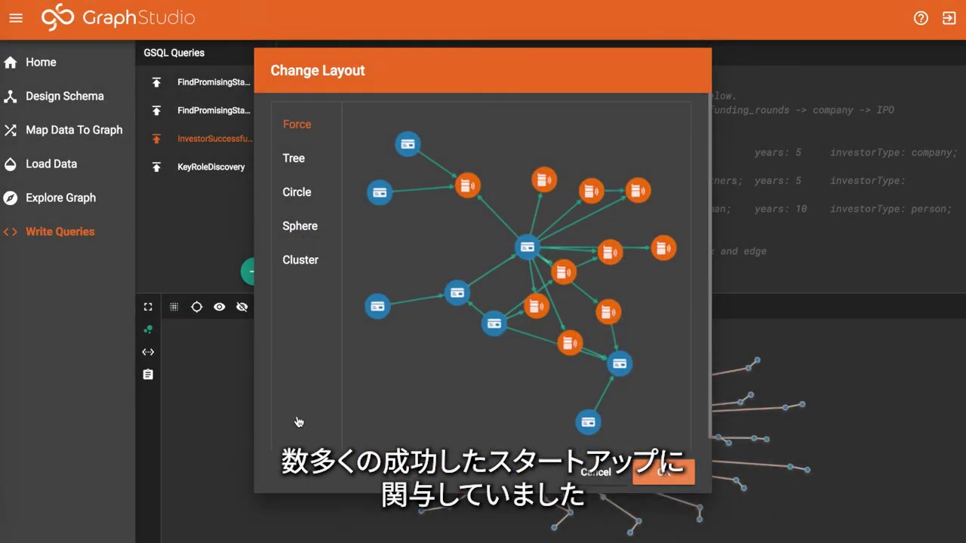
pyautogui.click(149, 310)
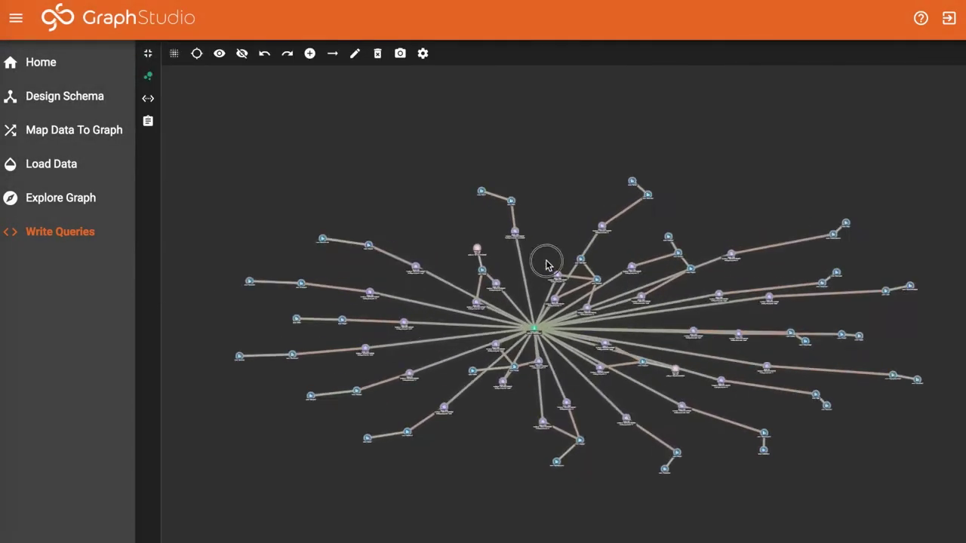
pyautogui.click(423, 53)
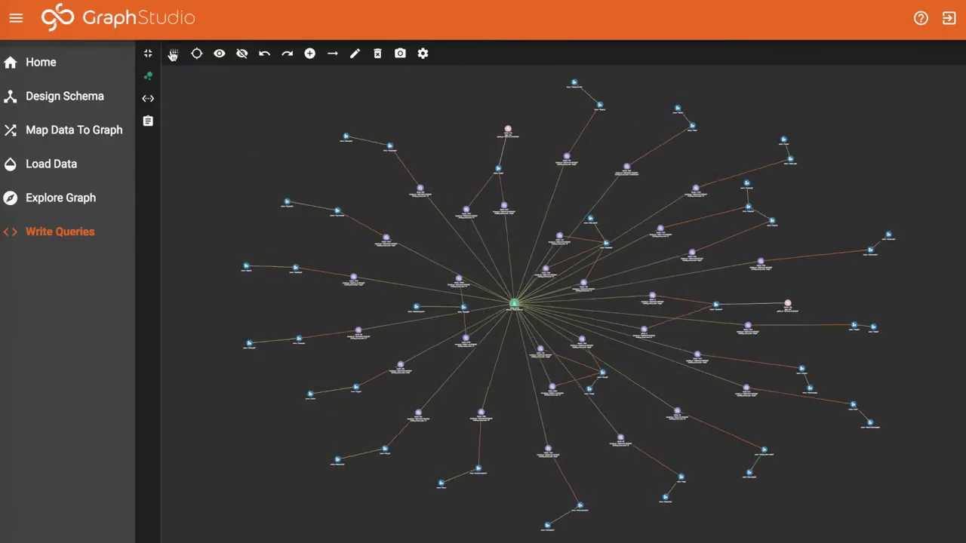
# - Open the KeyRoleDiscovery query and read its description and sample inputs
pyautogui.click(226, 175)
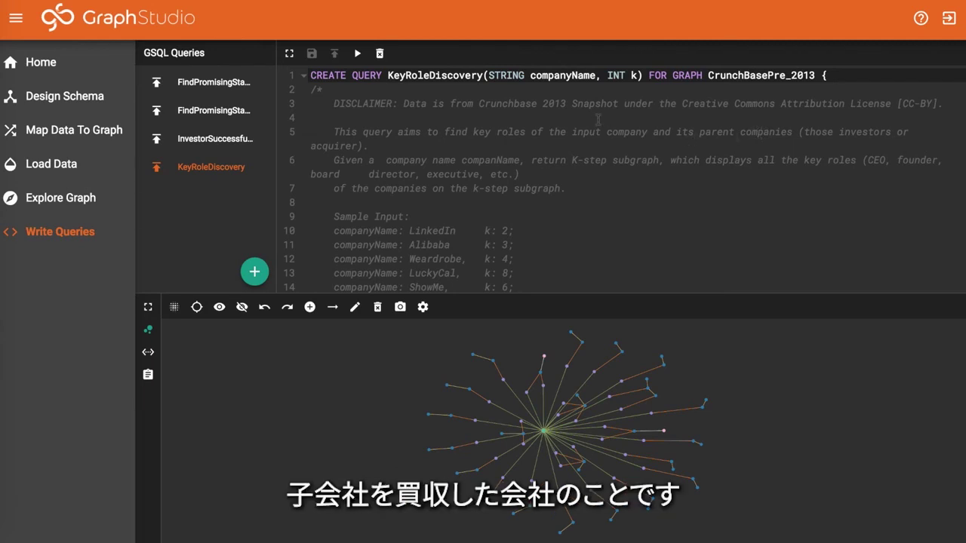
pyautogui.scroll(-1, 533, 219)
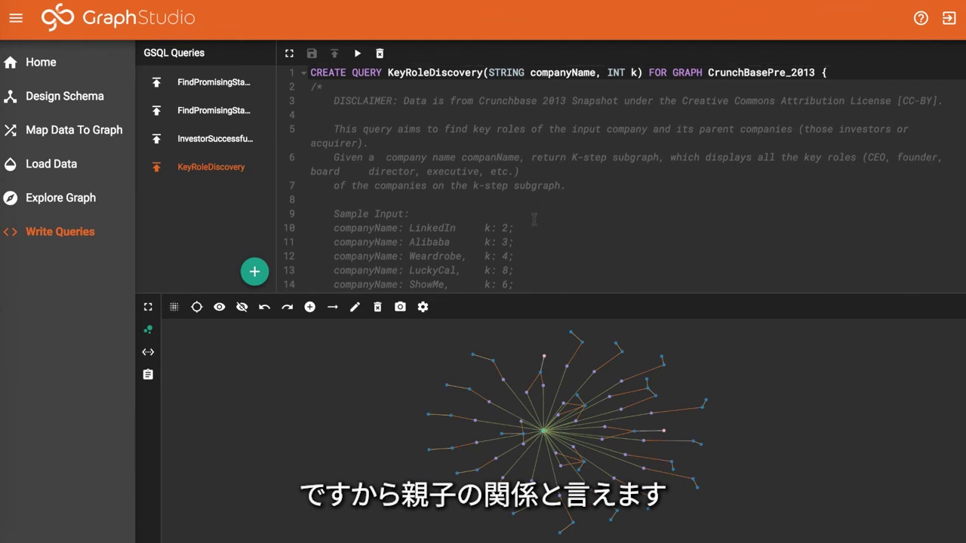
pyautogui.scroll(1, 528, 218)
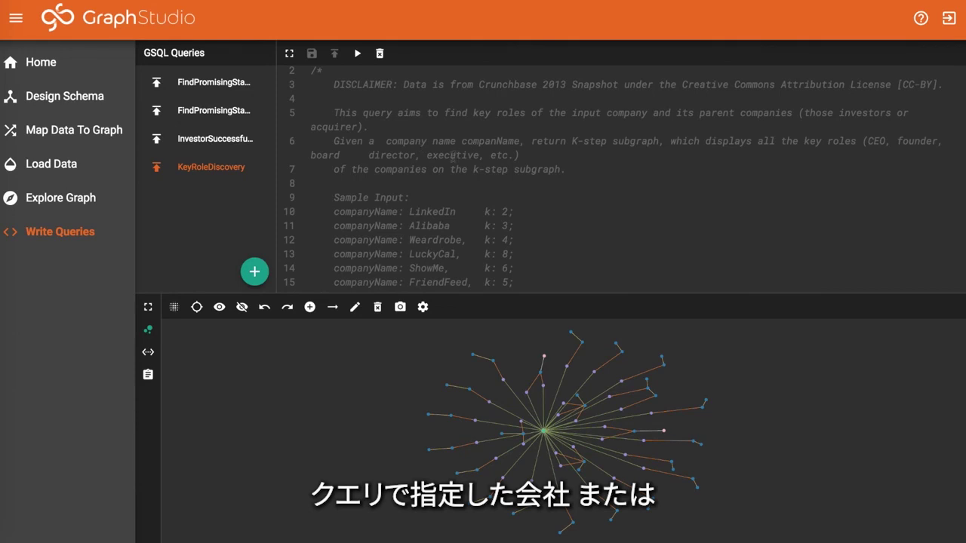
# - Run the KeyRoleDiscovery query with companyName Alibaba and k 3, and expand its result graph to full view
pyautogui.click(356, 55)
pyautogui.click(372, 136)
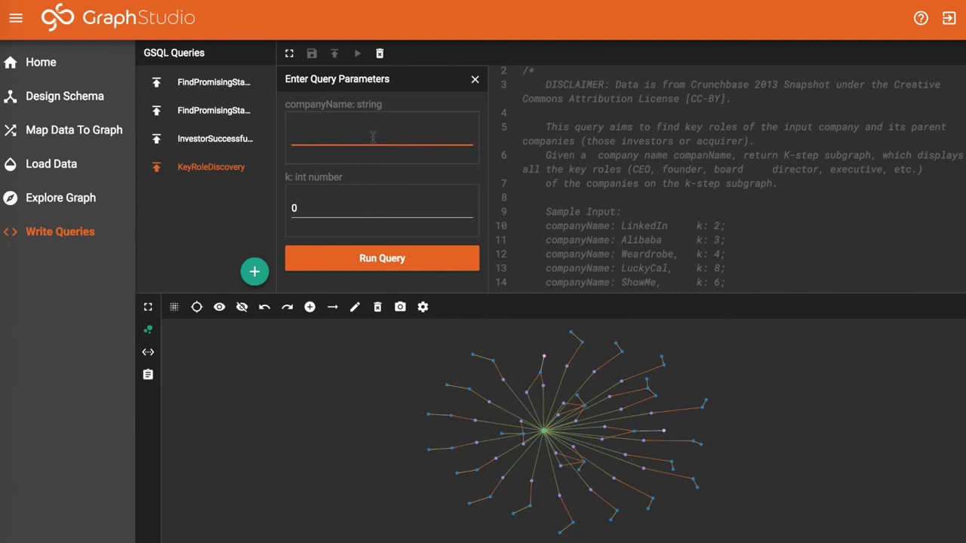
pyautogui.write('A')
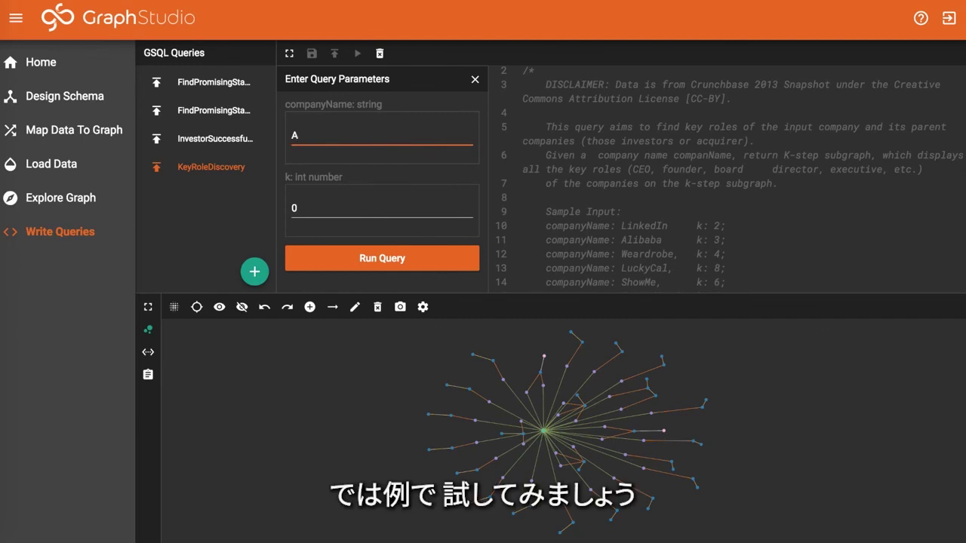
pyautogui.write('libaba')
pyautogui.press('Tab')
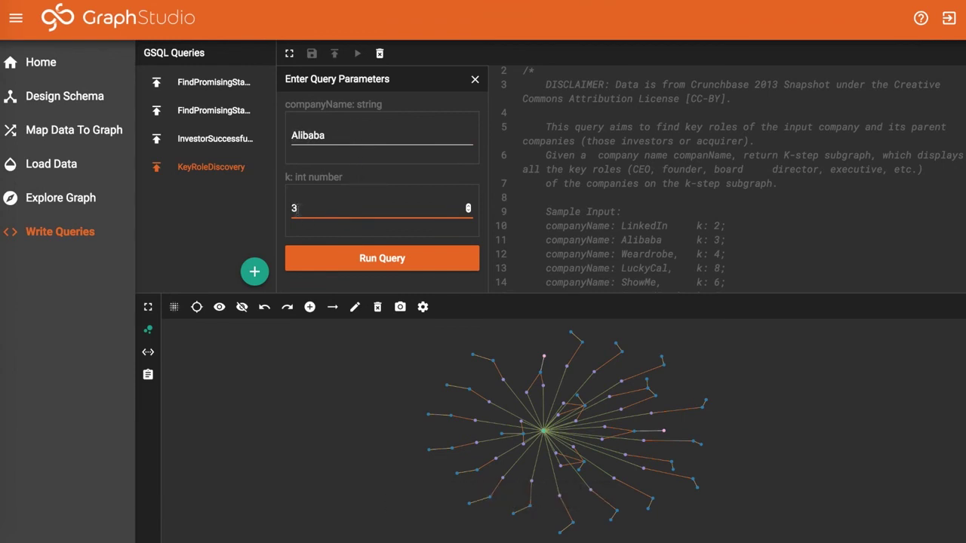
pyautogui.click(368, 260)
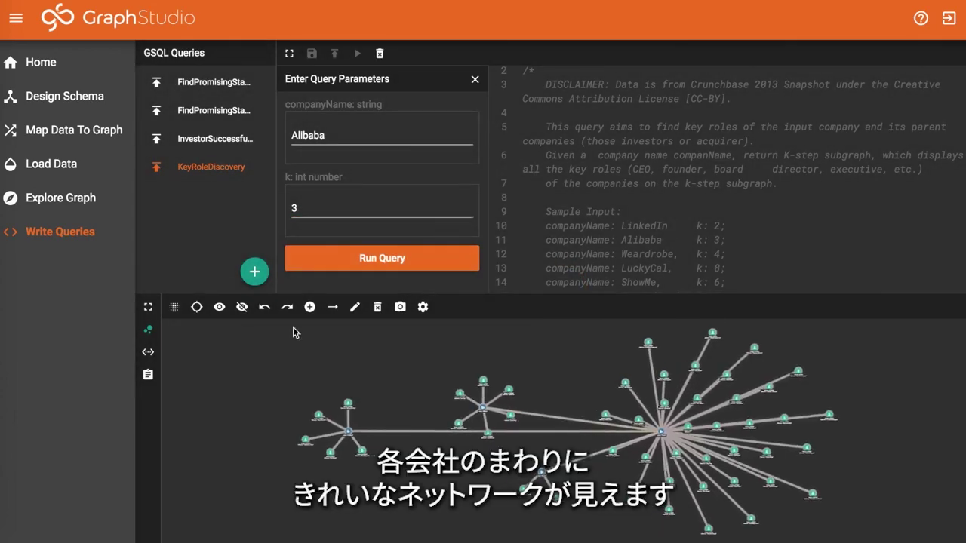
pyautogui.click(148, 307)
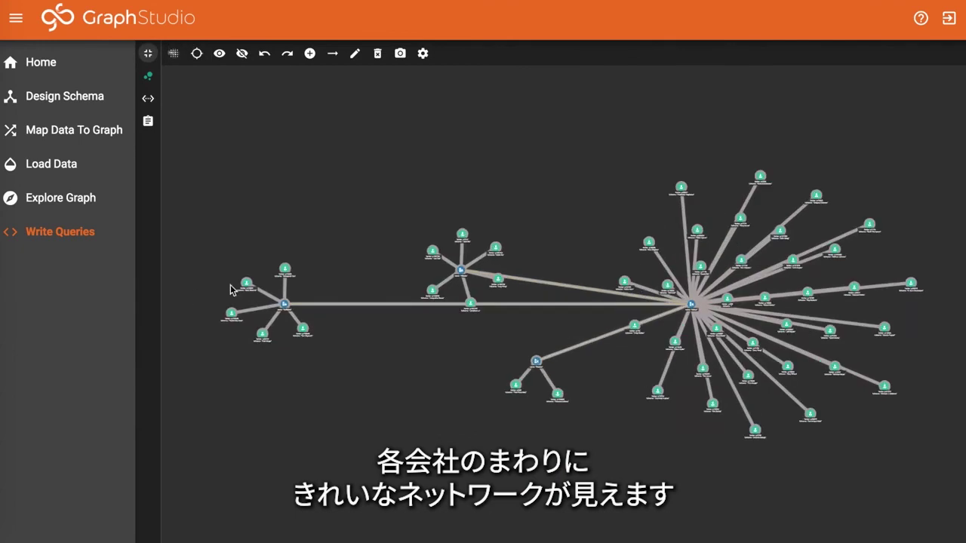
pyautogui.click(574, 222)
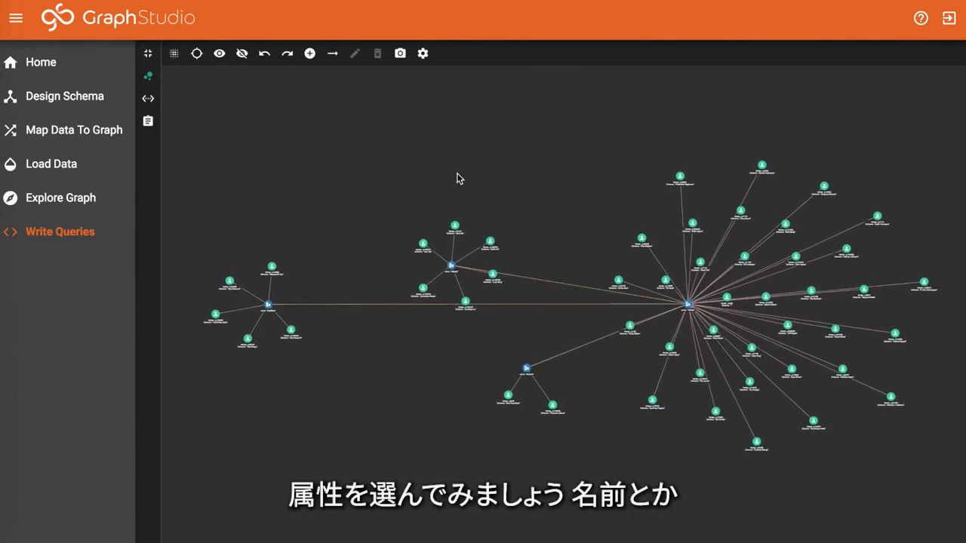
# - Apply graph label settings that show id and fullname for person vertices and type, start_at and title for work_for_company edges
pyautogui.click(424, 55)
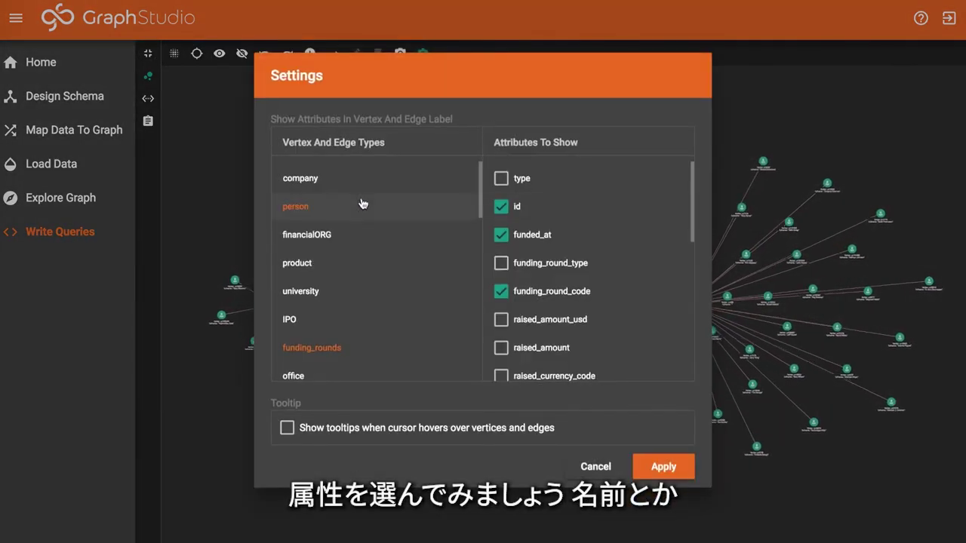
pyautogui.click(359, 201)
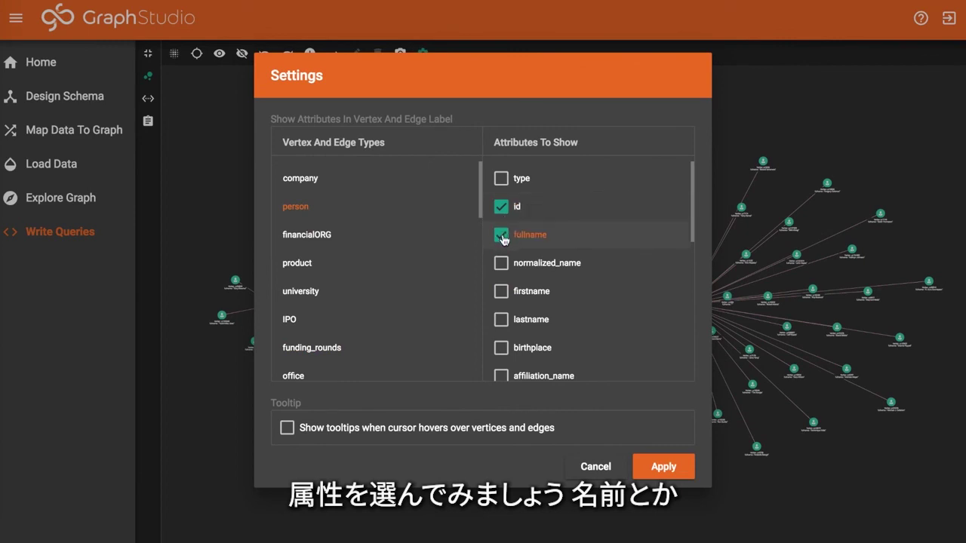
pyautogui.scroll(-5, 370, 324)
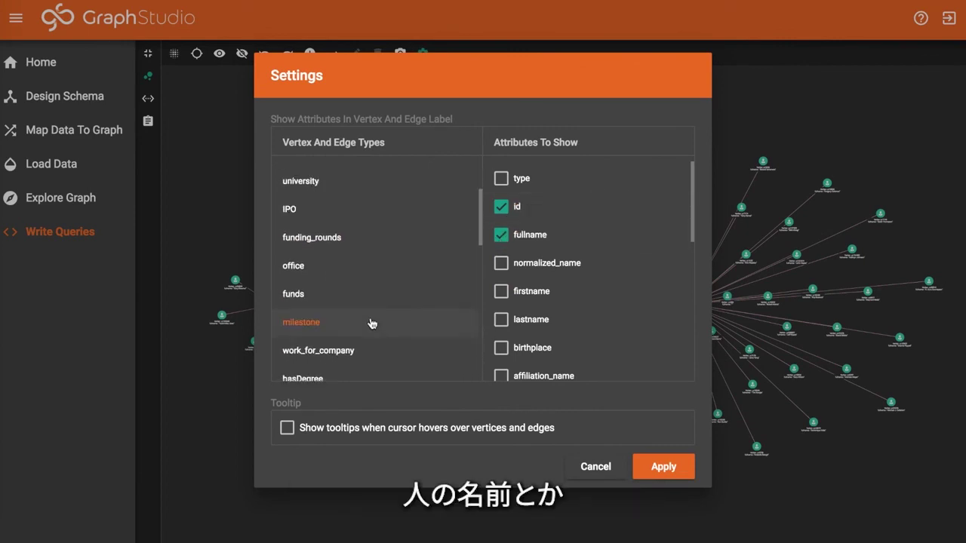
pyautogui.scroll(-2, 371, 323)
pyautogui.scroll(3, 370, 323)
pyautogui.scroll(-10, 370, 324)
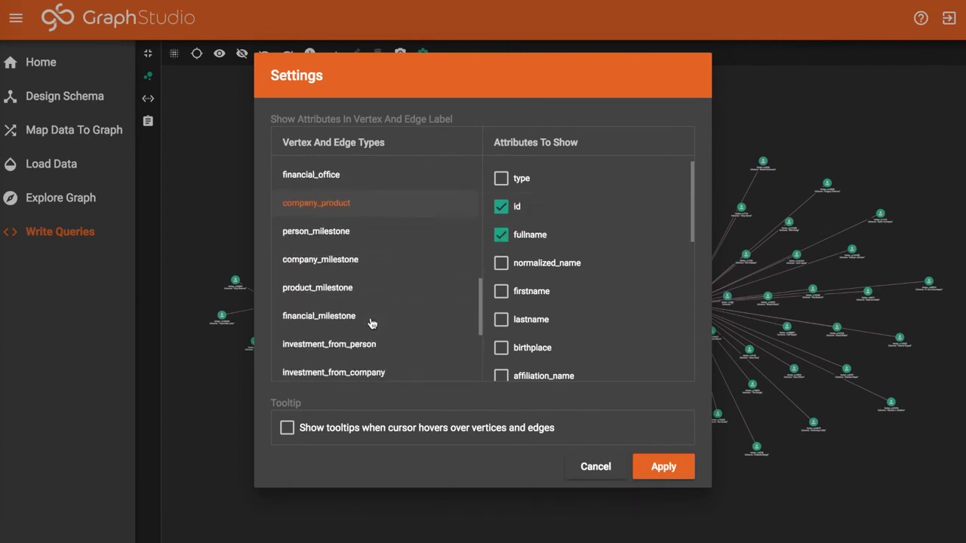
pyautogui.scroll(15, 366, 302)
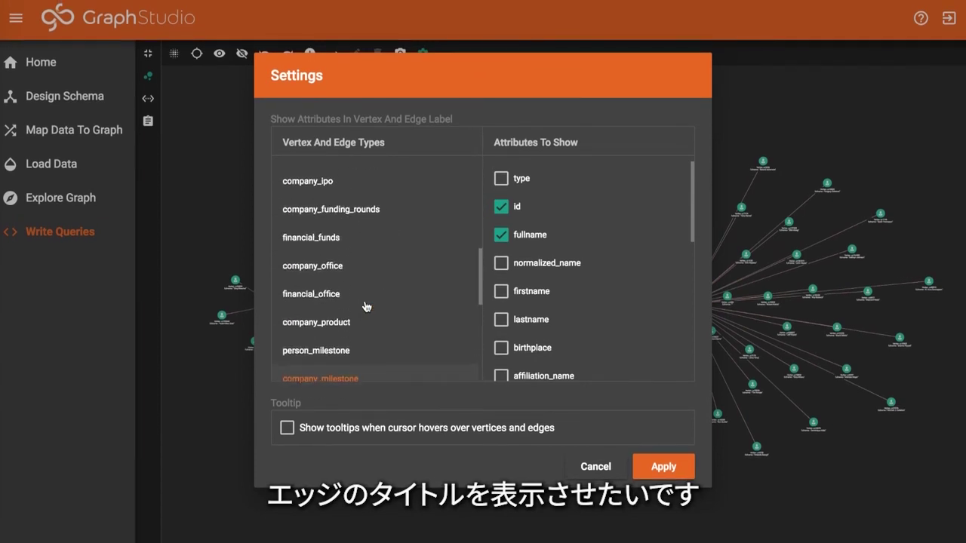
pyautogui.click(362, 272)
pyautogui.click(500, 206)
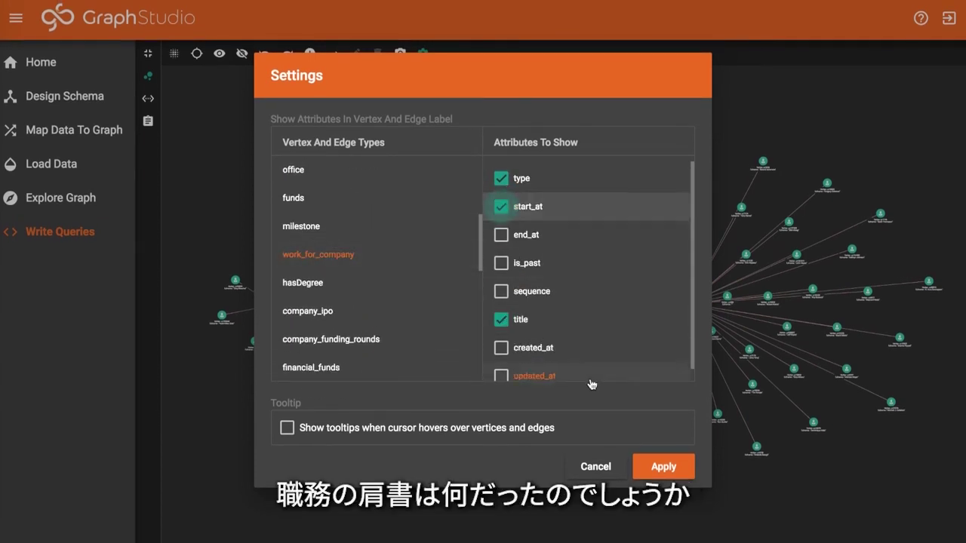
pyautogui.click(638, 469)
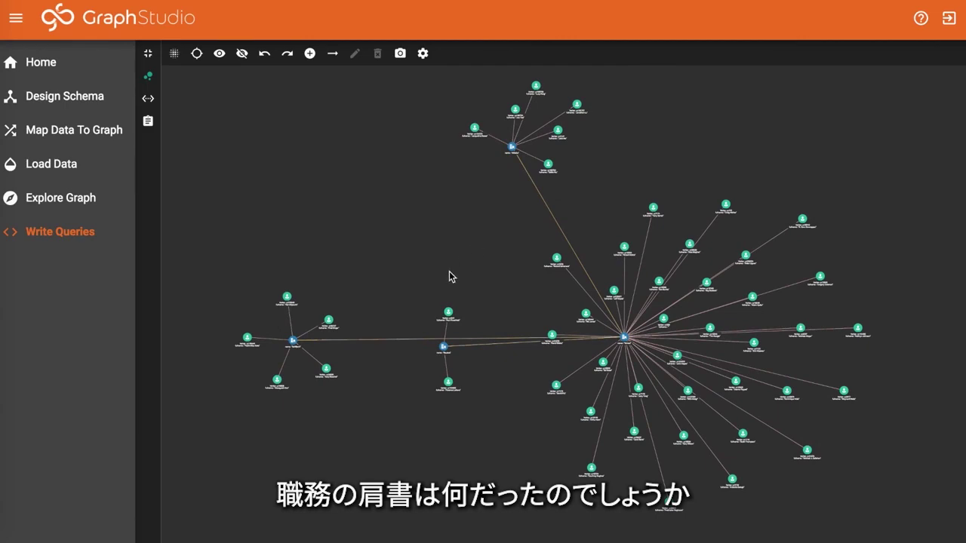
# - Examine the key people around the Alibaba vertex, including the start dates and titles on their work_for_company edges
pyautogui.scroll(5, 504, 283)
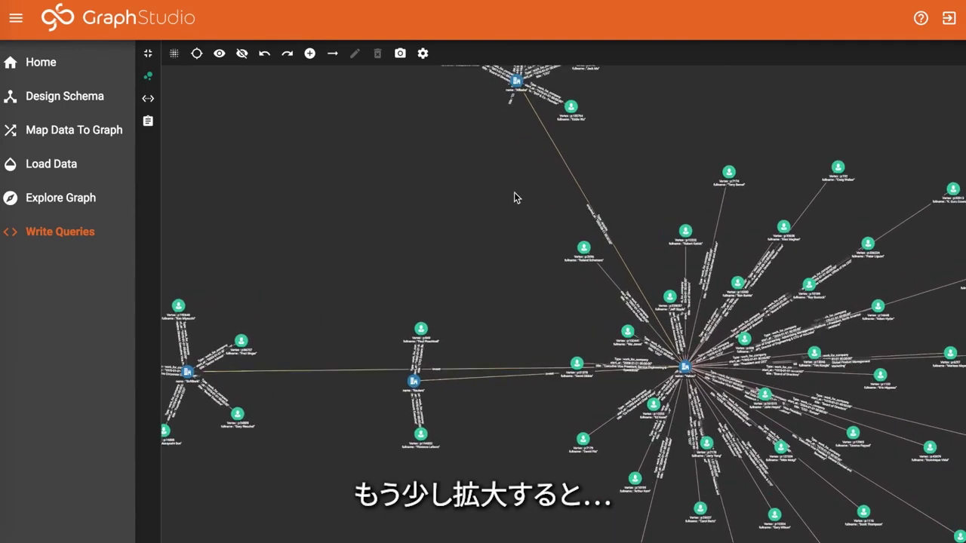
pyautogui.moveTo(478, 311); pyautogui.dragTo(466, 373)
pyautogui.scroll(3, 469, 340)
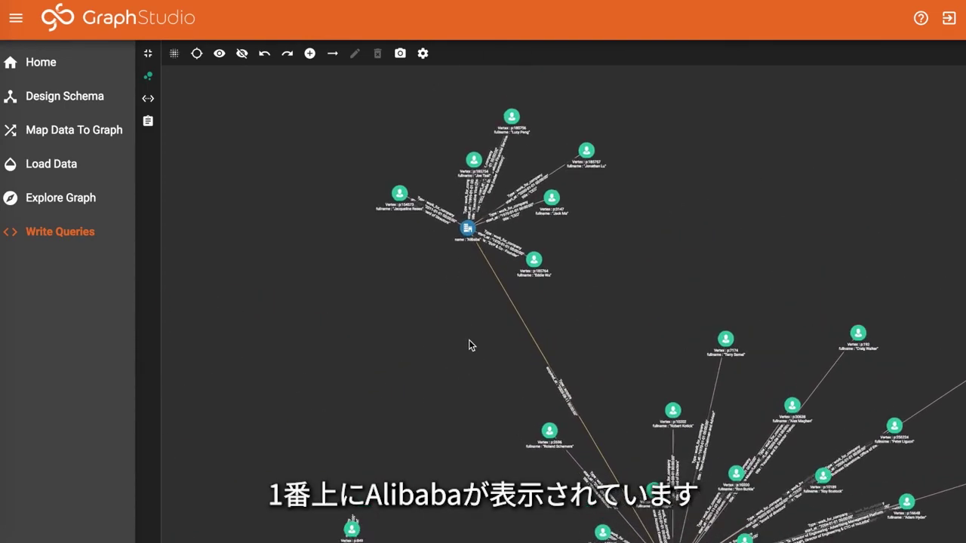
pyautogui.moveTo(476, 302); pyautogui.dragTo(450, 417)
pyautogui.scroll(3, 463, 378)
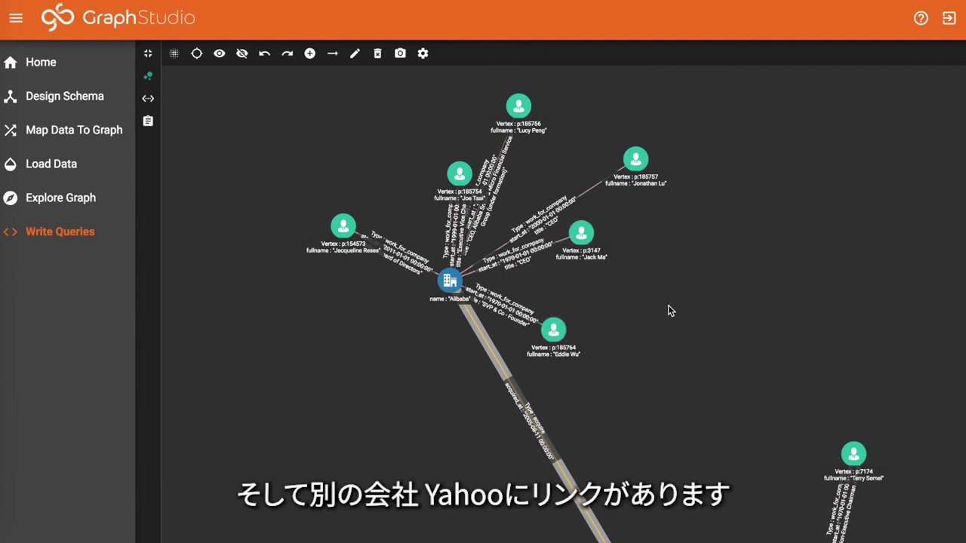
# - Follow Alibaba's acquire edge to Yahoo and examine Yahoo's key people and its investor links
pyautogui.scroll(-3, 668, 305)
pyautogui.moveTo(661, 315); pyautogui.dragTo(624, 134)
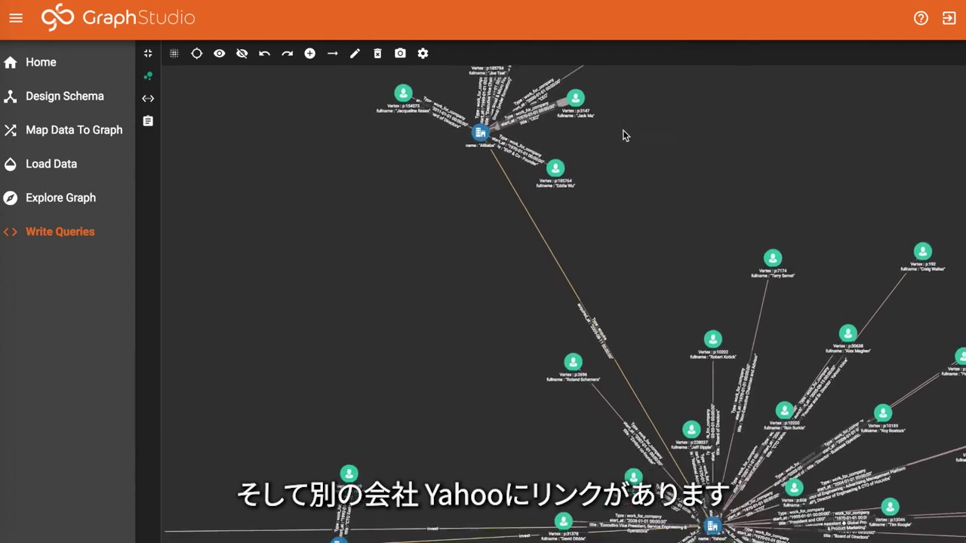
pyautogui.moveTo(636, 239); pyautogui.dragTo(612, 212)
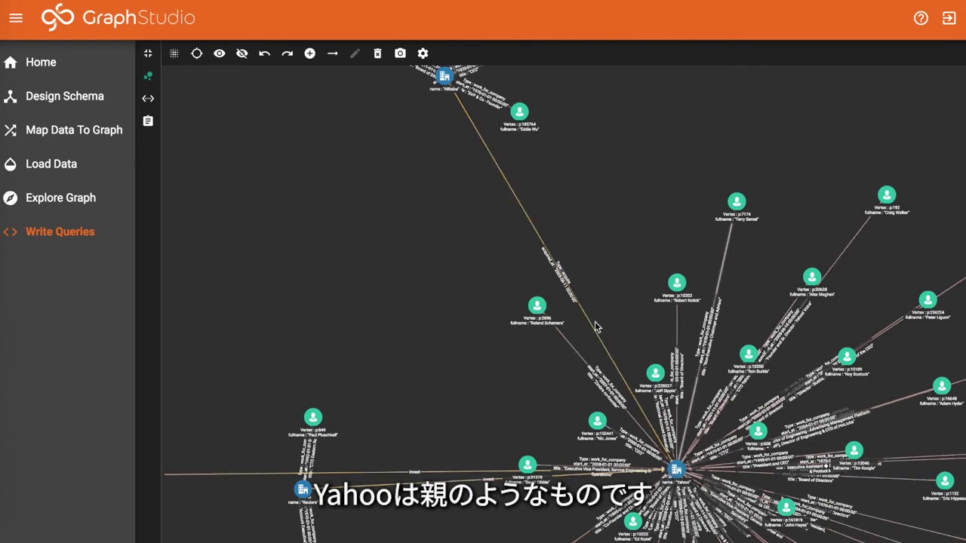
pyautogui.moveTo(610, 309); pyautogui.dragTo(563, 239)
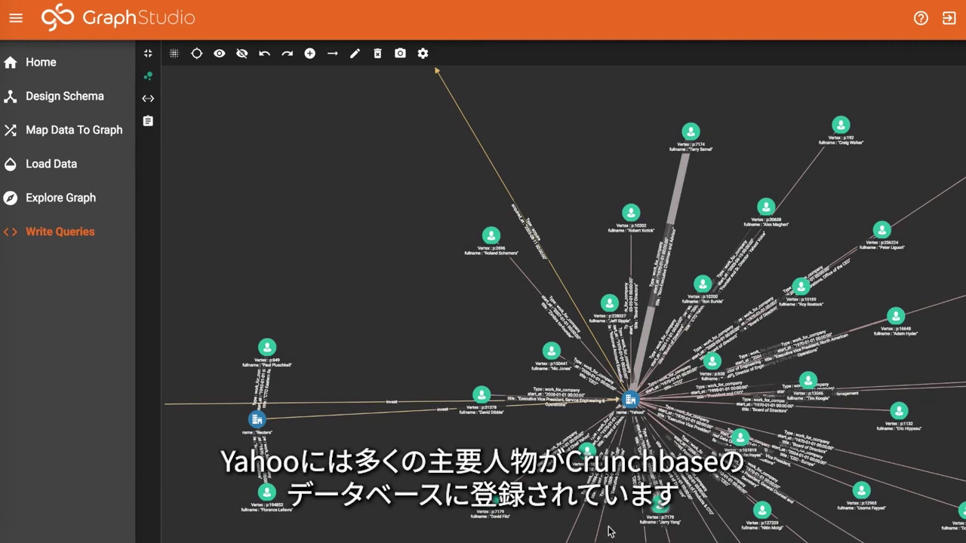
pyautogui.moveTo(435, 321); pyautogui.dragTo(573, 239)
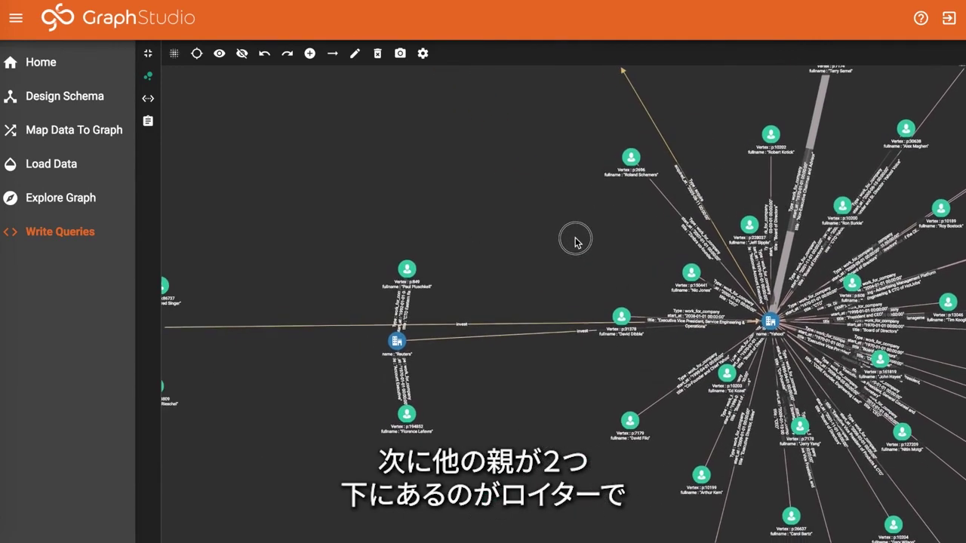
# - Move the Reuters vertex and its key people below the invest edge between SoftBank and Yahoo
pyautogui.moveTo(387, 352); pyautogui.dragTo(542, 448)
pyautogui.moveTo(460, 335); pyautogui.dragTo(465, 424)
pyautogui.moveTo(472, 364); pyautogui.dragTo(549, 350)
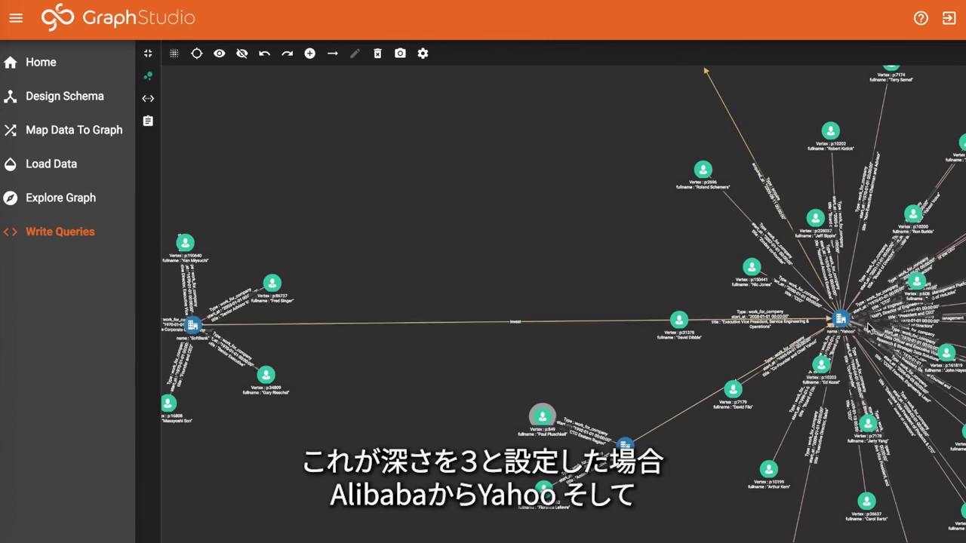
# - Examine SoftBank's key people and its invest link to Yahoo, and finish with an overview of the network
pyautogui.moveTo(450, 295); pyautogui.dragTo(537, 292)
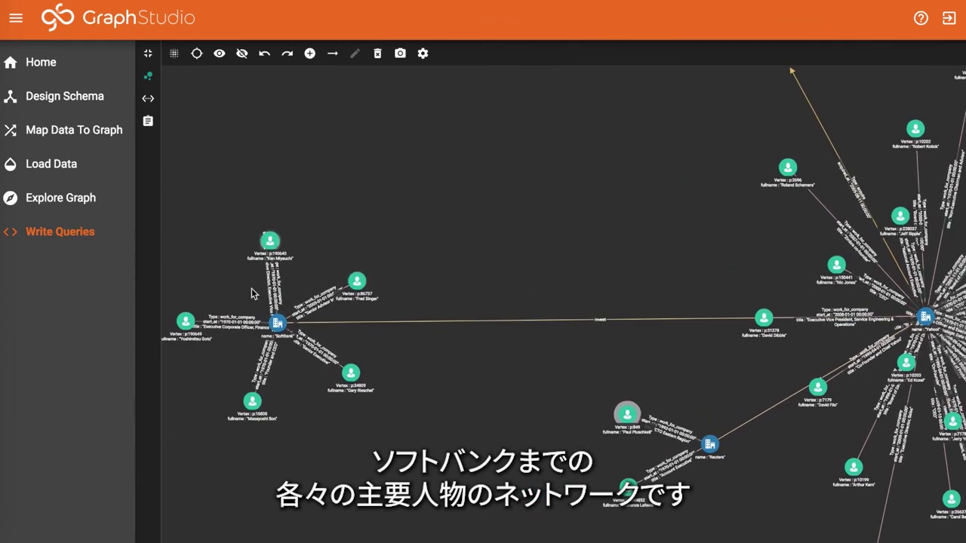
pyautogui.moveTo(482, 400); pyautogui.dragTo(405, 407)
pyautogui.scroll(-5, 405, 407)
pyautogui.click(468, 276)
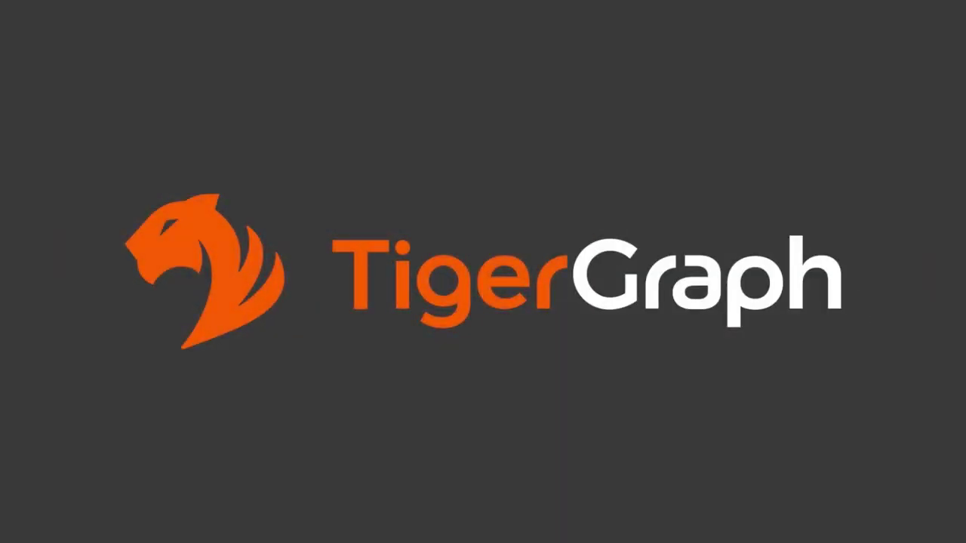